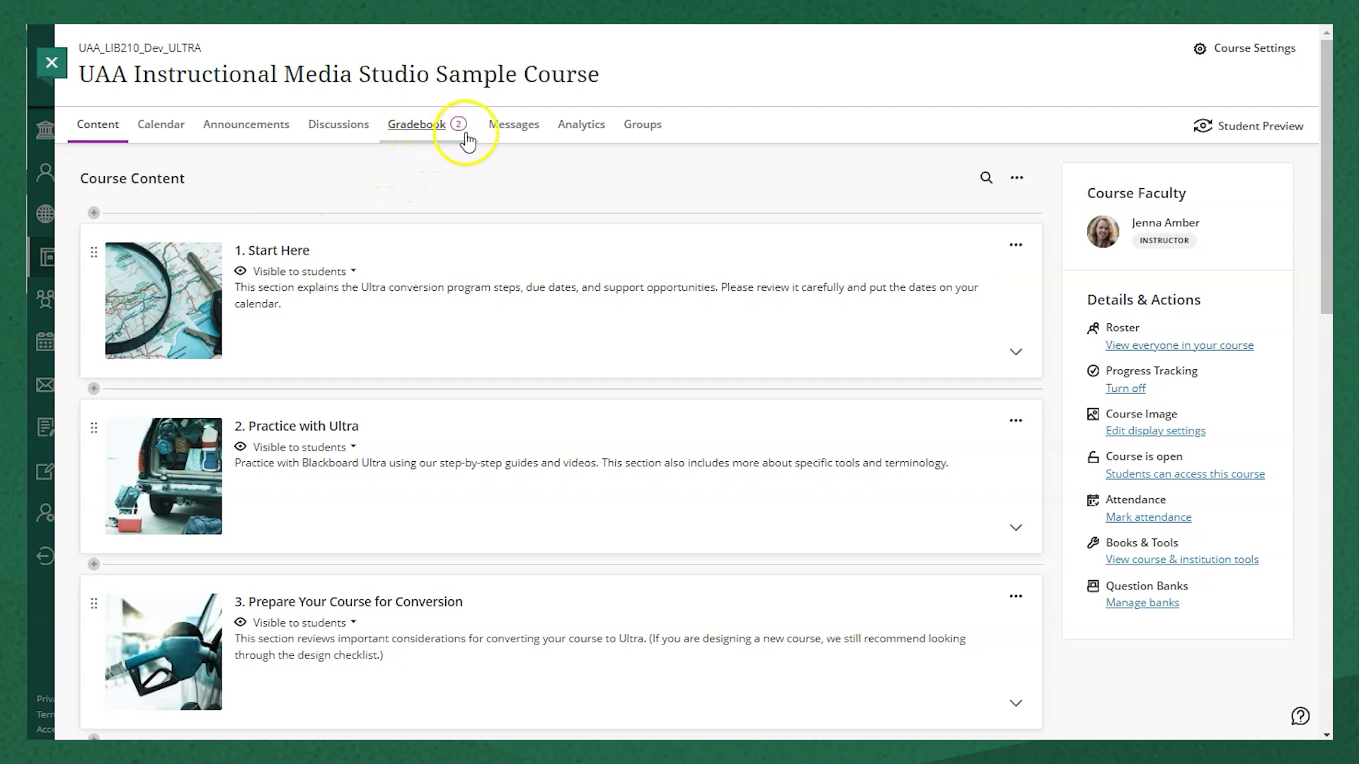
Open the Gradebook Overview for the UAA Instructional Media Studio Sample Course.
{"action": "left_click", "coordinate": [425, 127]}
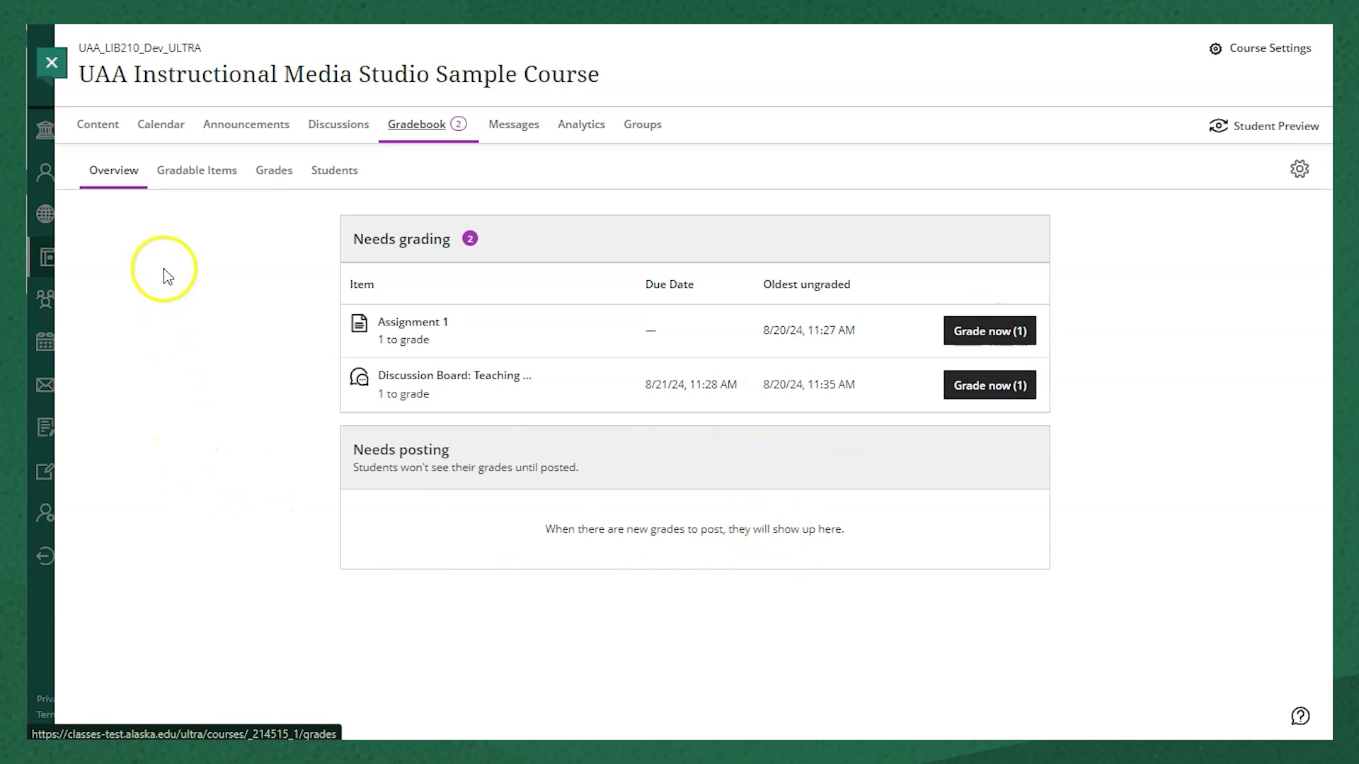
Switch to Gradable Items to see all six items with categories, due dates and status.
{"action": "left_click", "coordinate": [170, 193]}
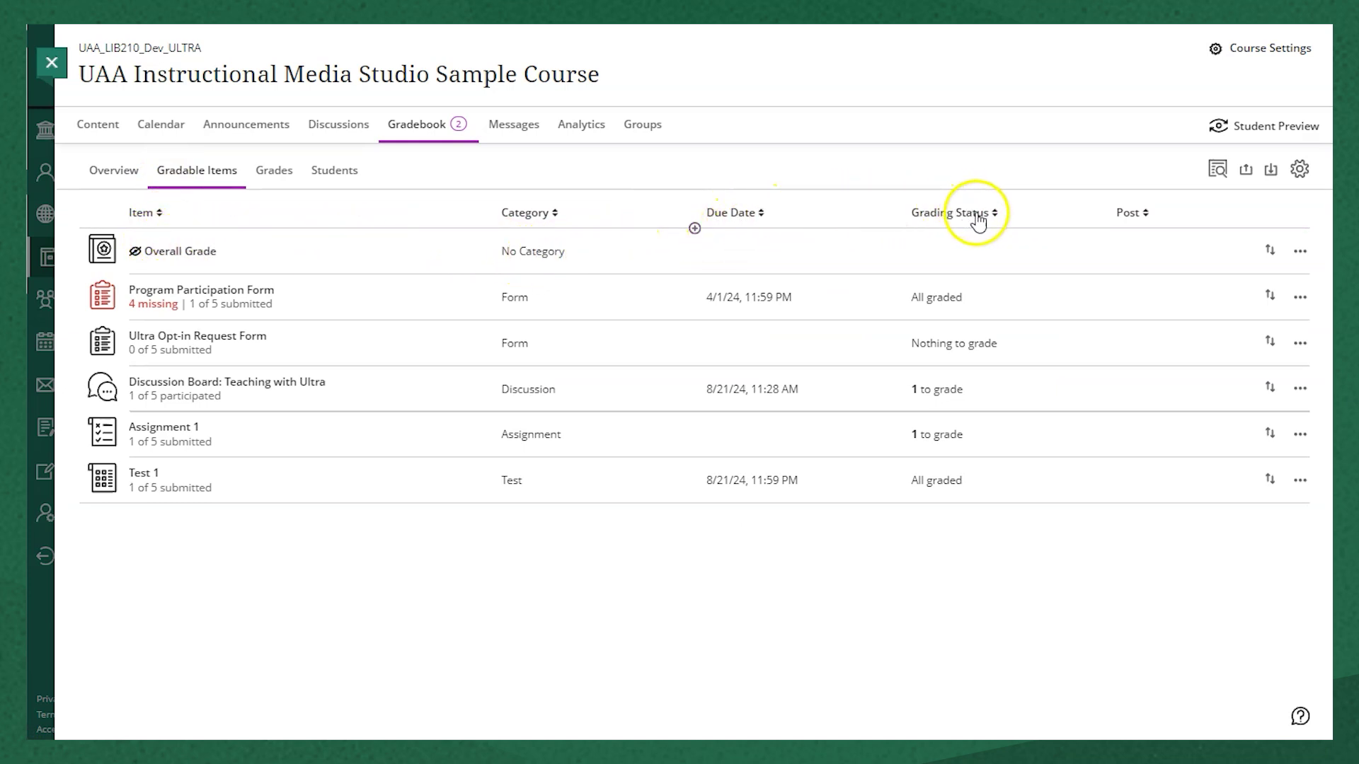
{"action": "left_click", "coordinate": [1300, 298]}
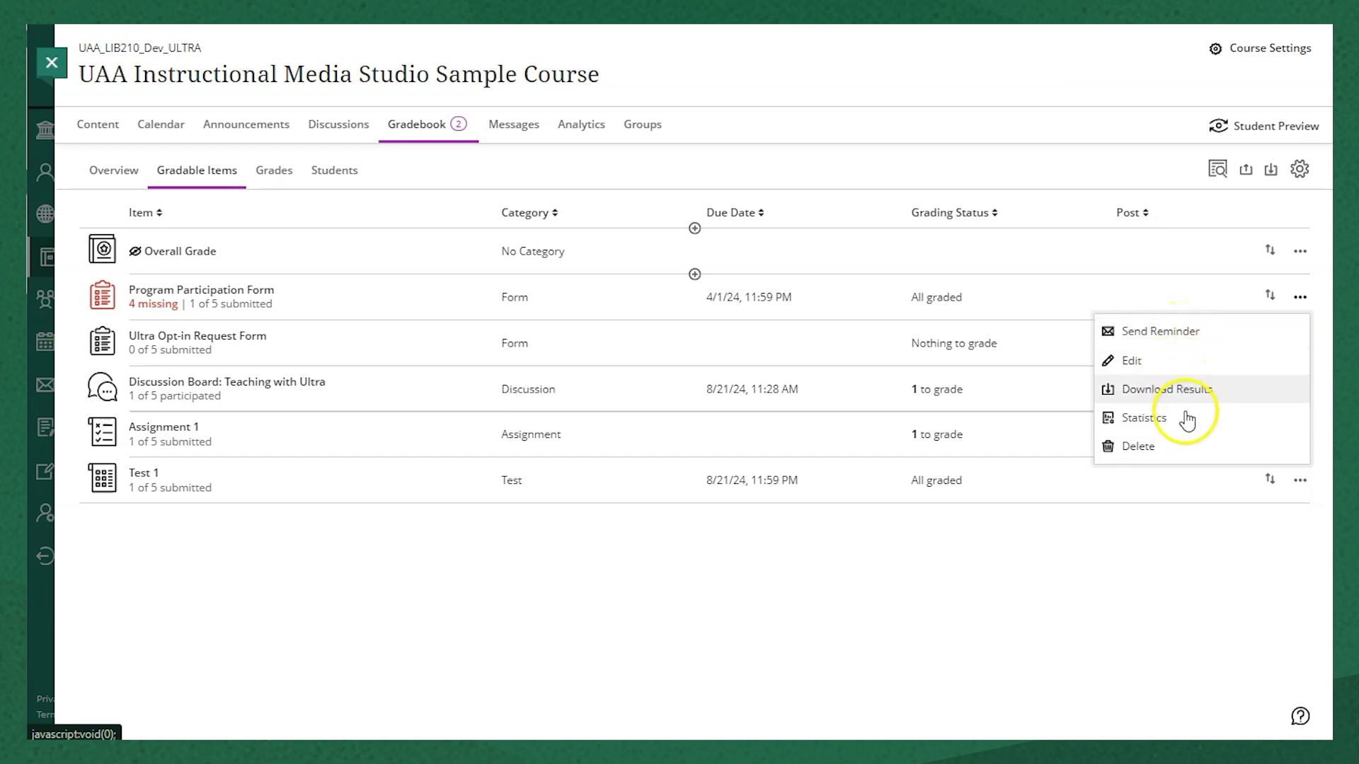
{"action": "left_click", "coordinate": [1169, 536]}
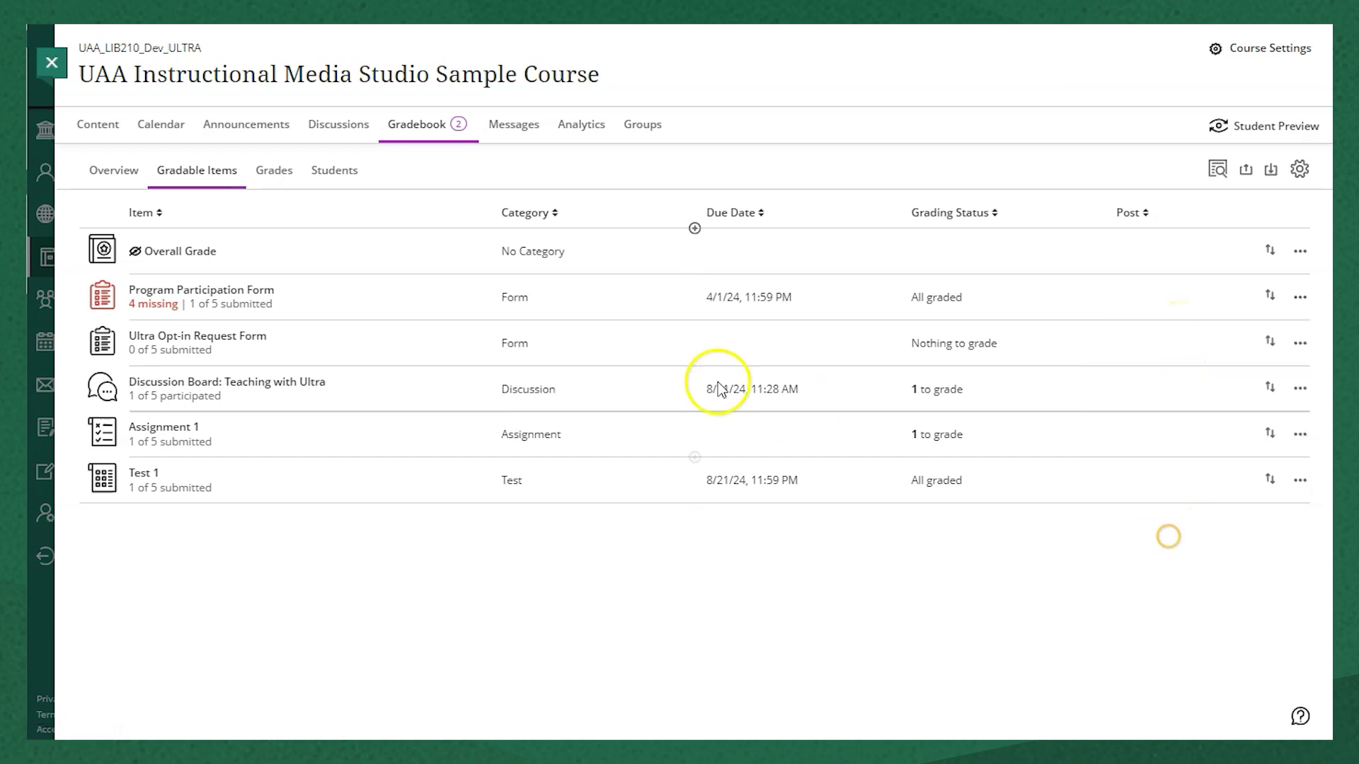
Show the Grades grid and preview the first student's Assignment 1 grade menu.
{"action": "left_click", "coordinate": [279, 173]}
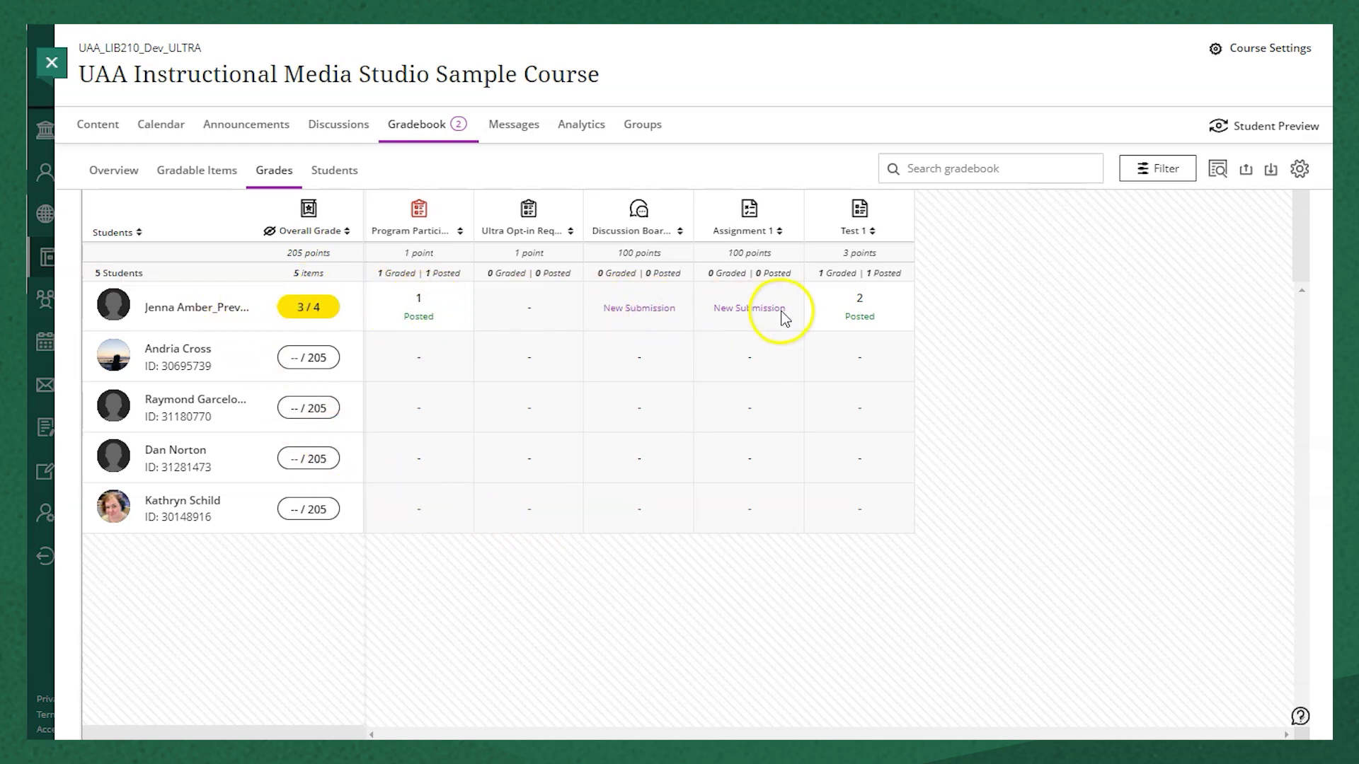
{"action": "left_click", "coordinate": [758, 317]}
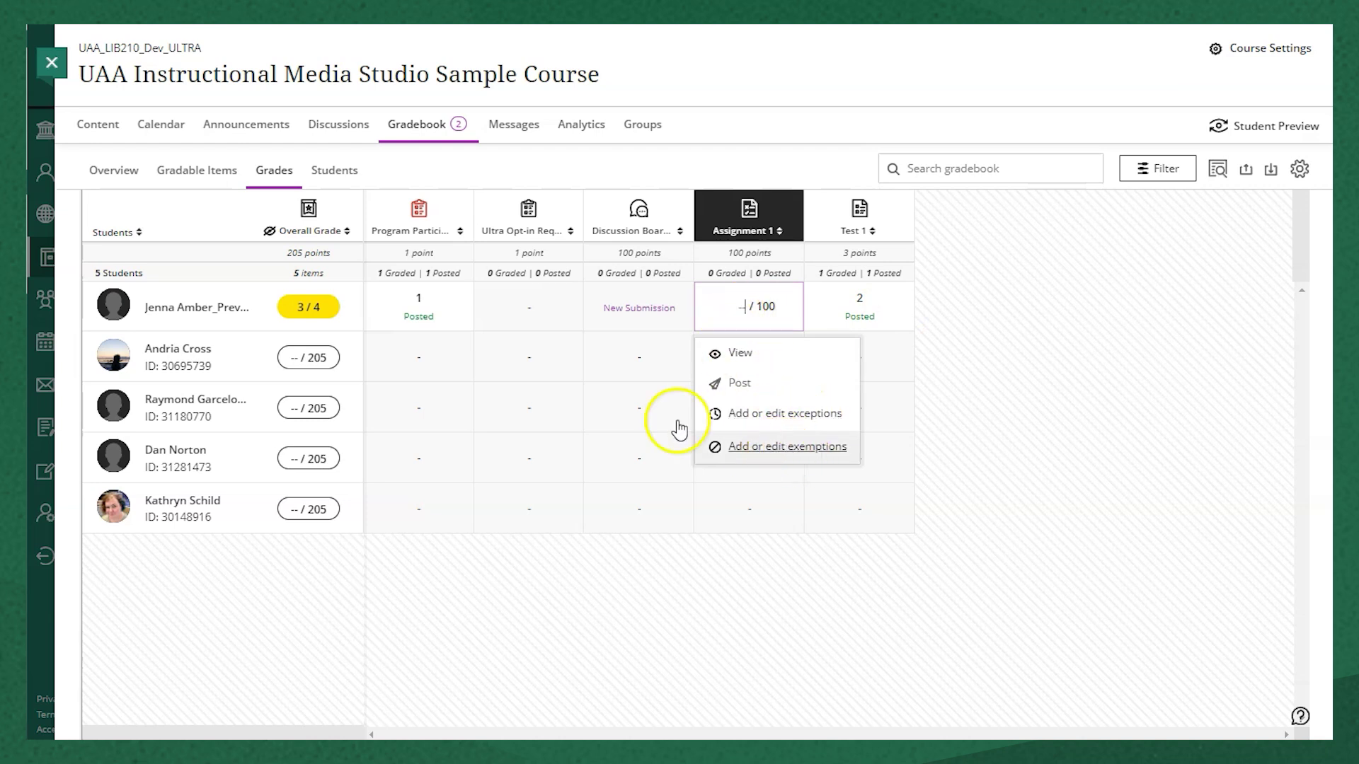
{"action": "left_click", "coordinate": [380, 172]}
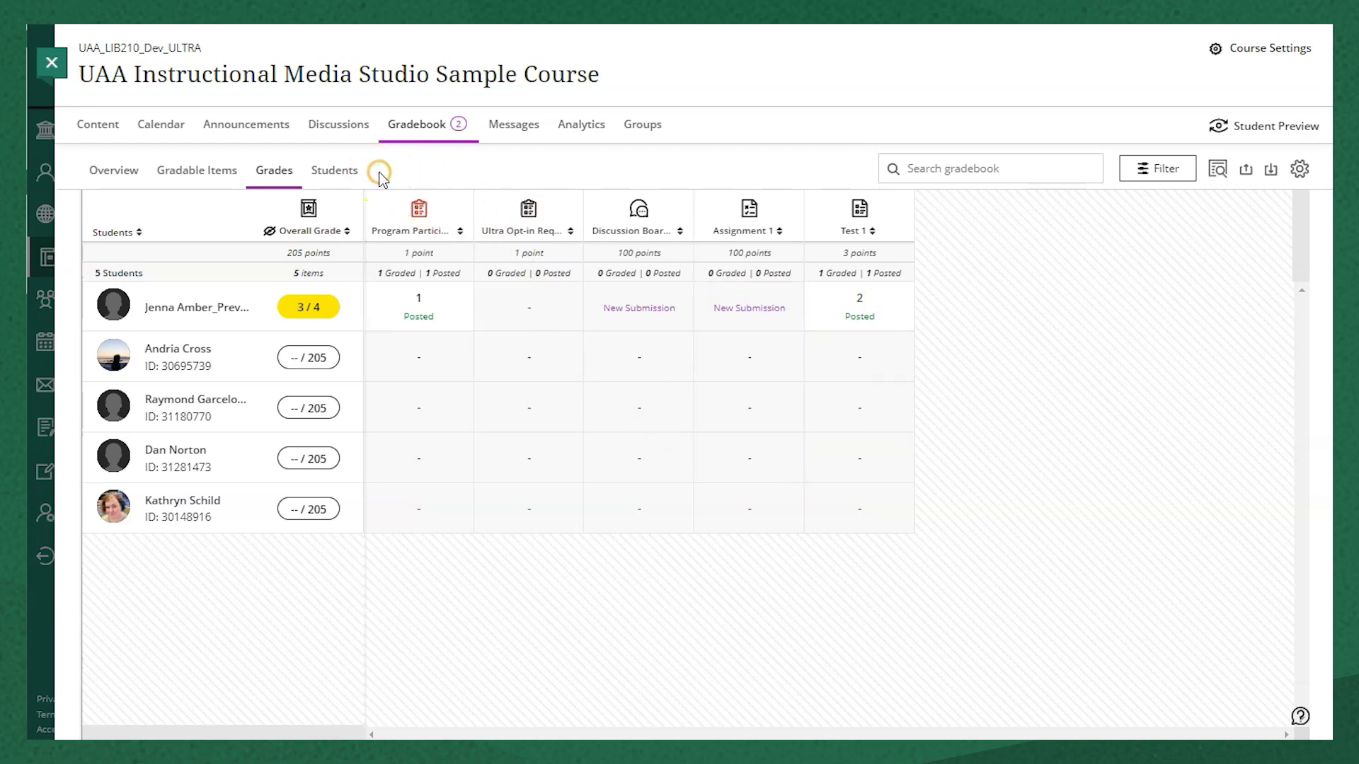
View the Students list and check the first student's Accommodations panel.
{"action": "left_click", "coordinate": [334, 172]}
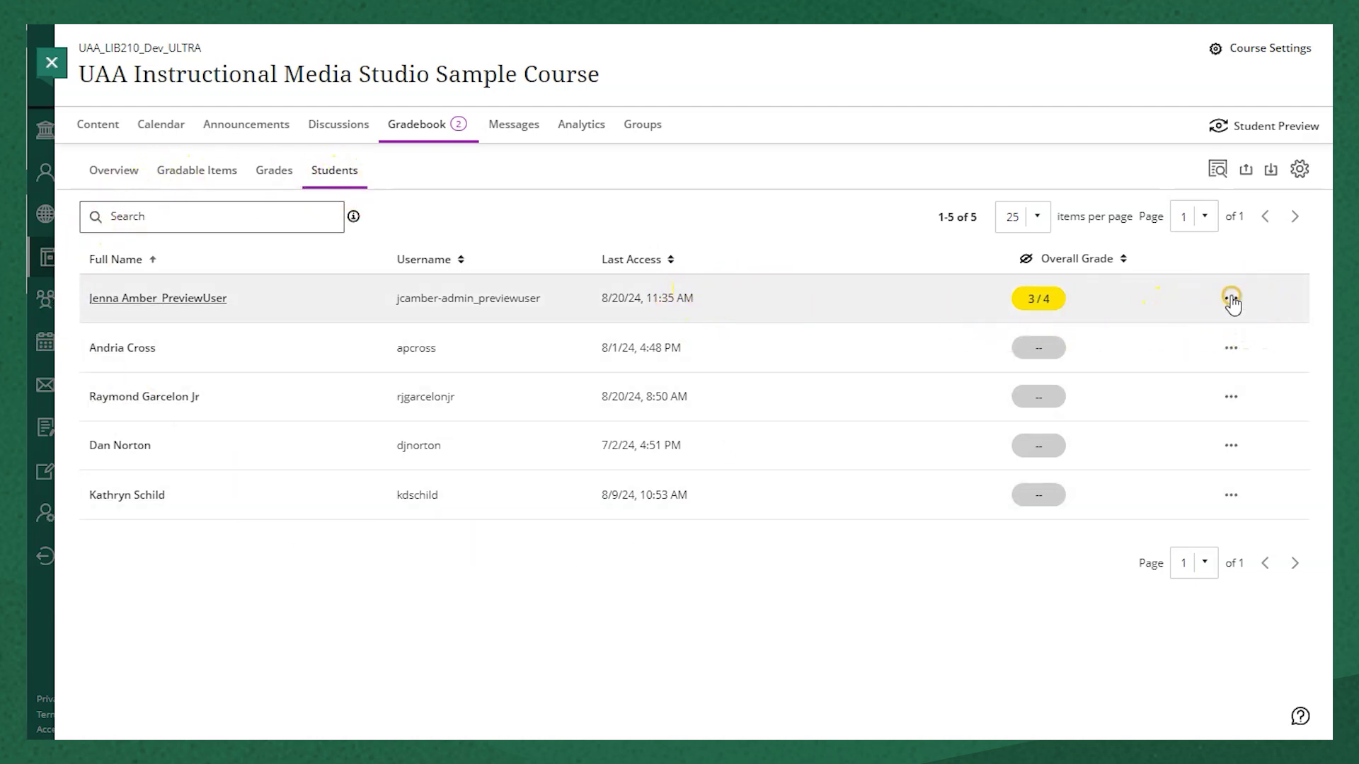
{"action": "left_click", "coordinate": [1232, 298]}
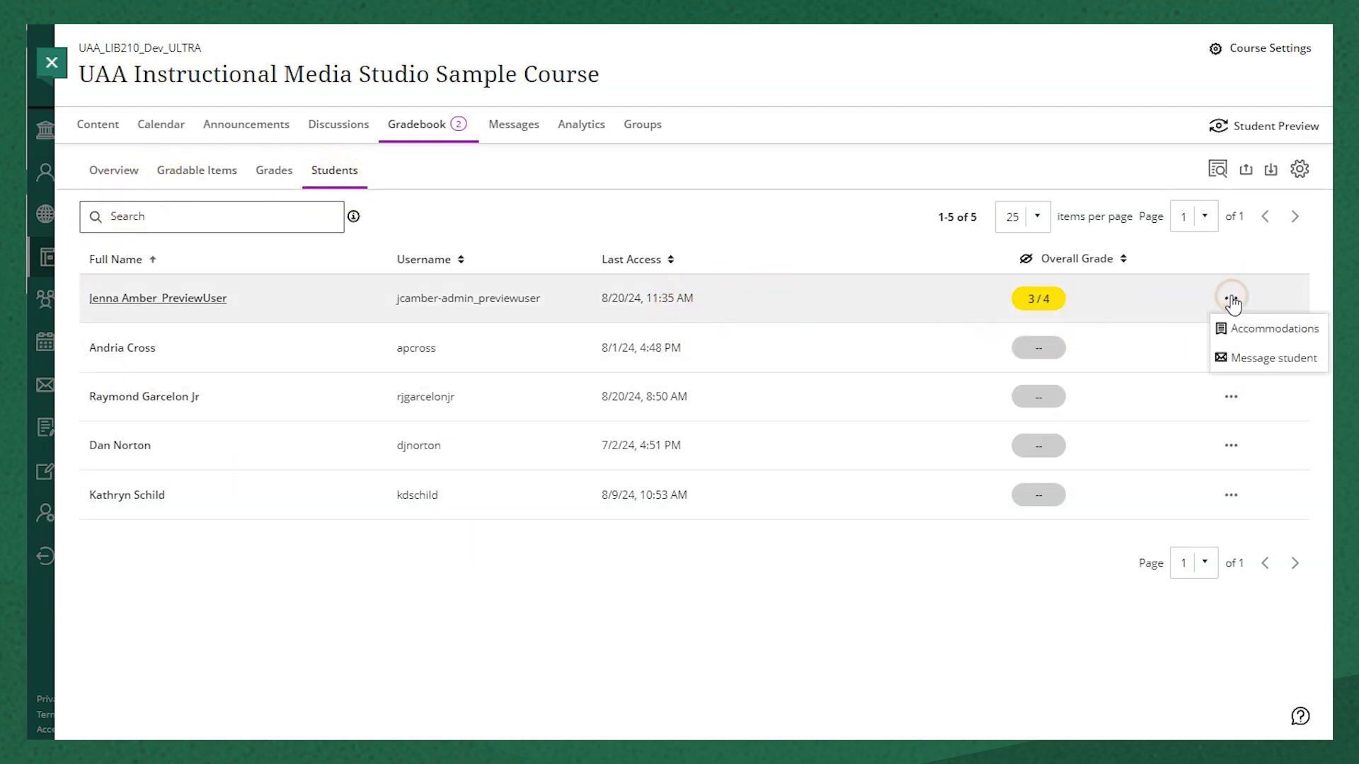
{"action": "left_click", "coordinate": [1278, 332]}
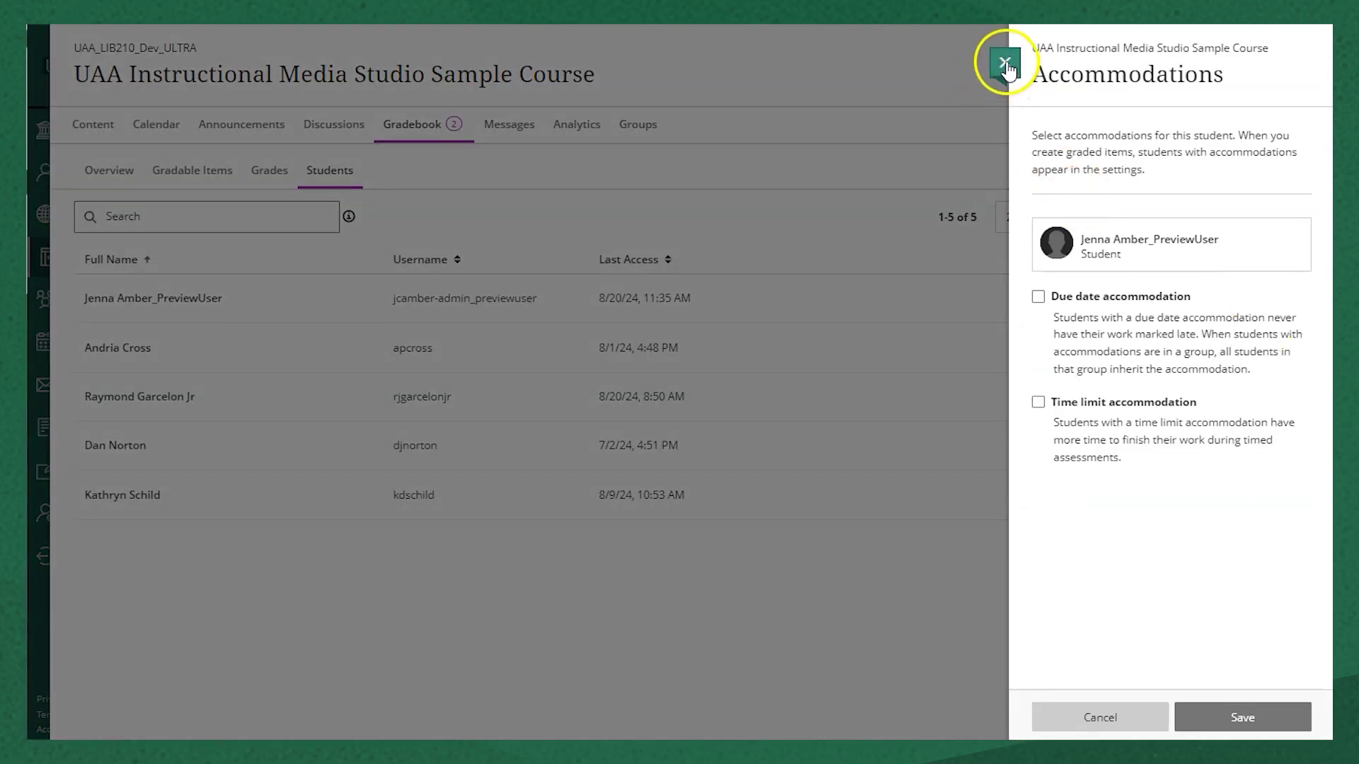
{"action": "left_click", "coordinate": [1003, 62]}
{"action": "left_click", "coordinate": [1231, 299]}
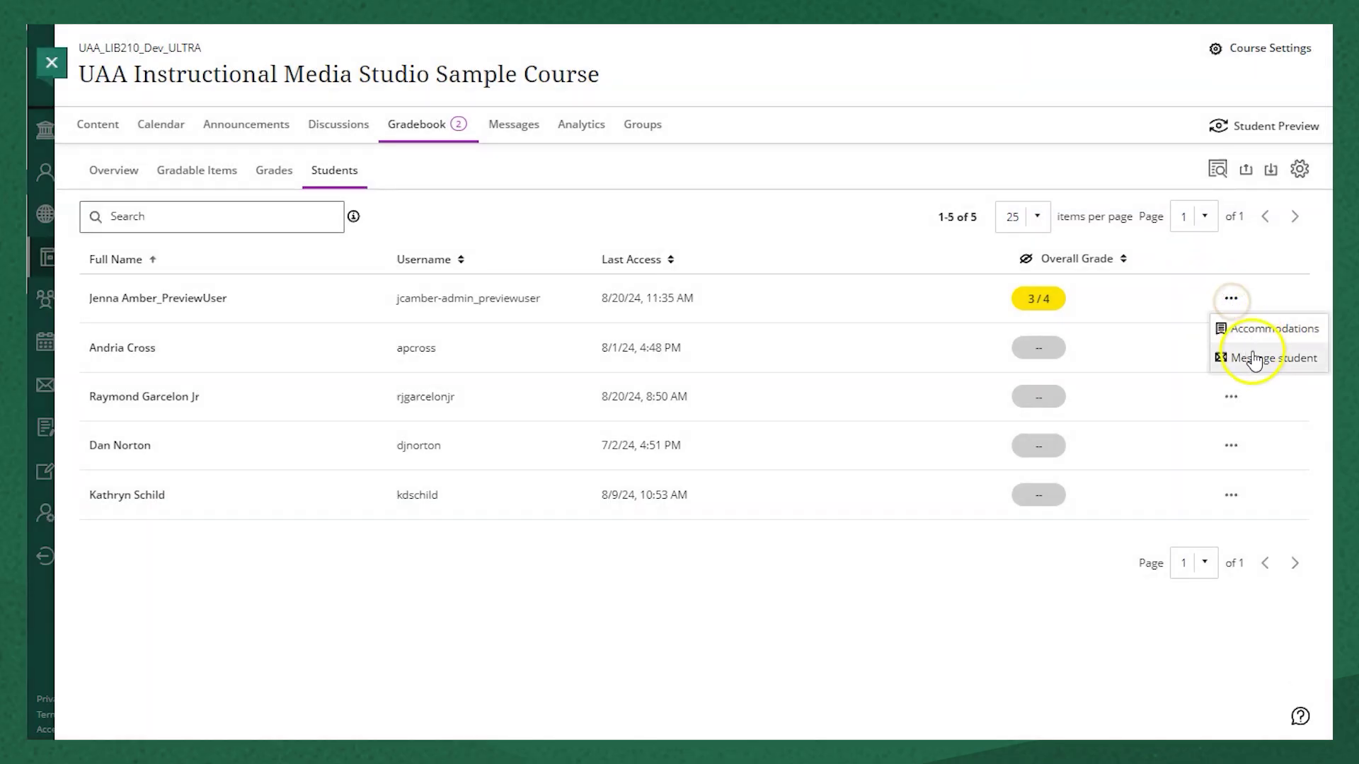
{"action": "left_click", "coordinate": [728, 198]}
Rate Assignment 1's Grammar, Content and Following Instructions rubric criteria as Excellent.
{"action": "left_click", "coordinate": [115, 174]}
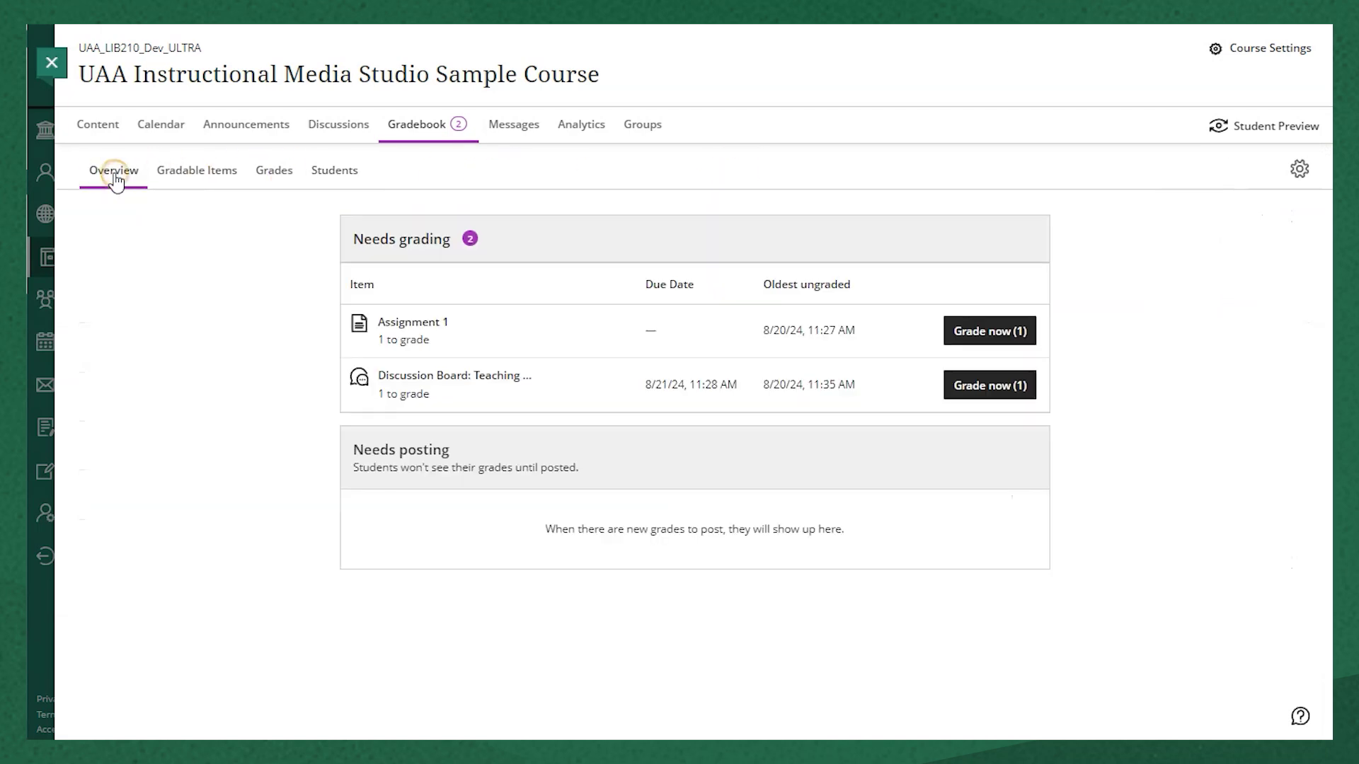
{"action": "left_click", "coordinate": [992, 333]}
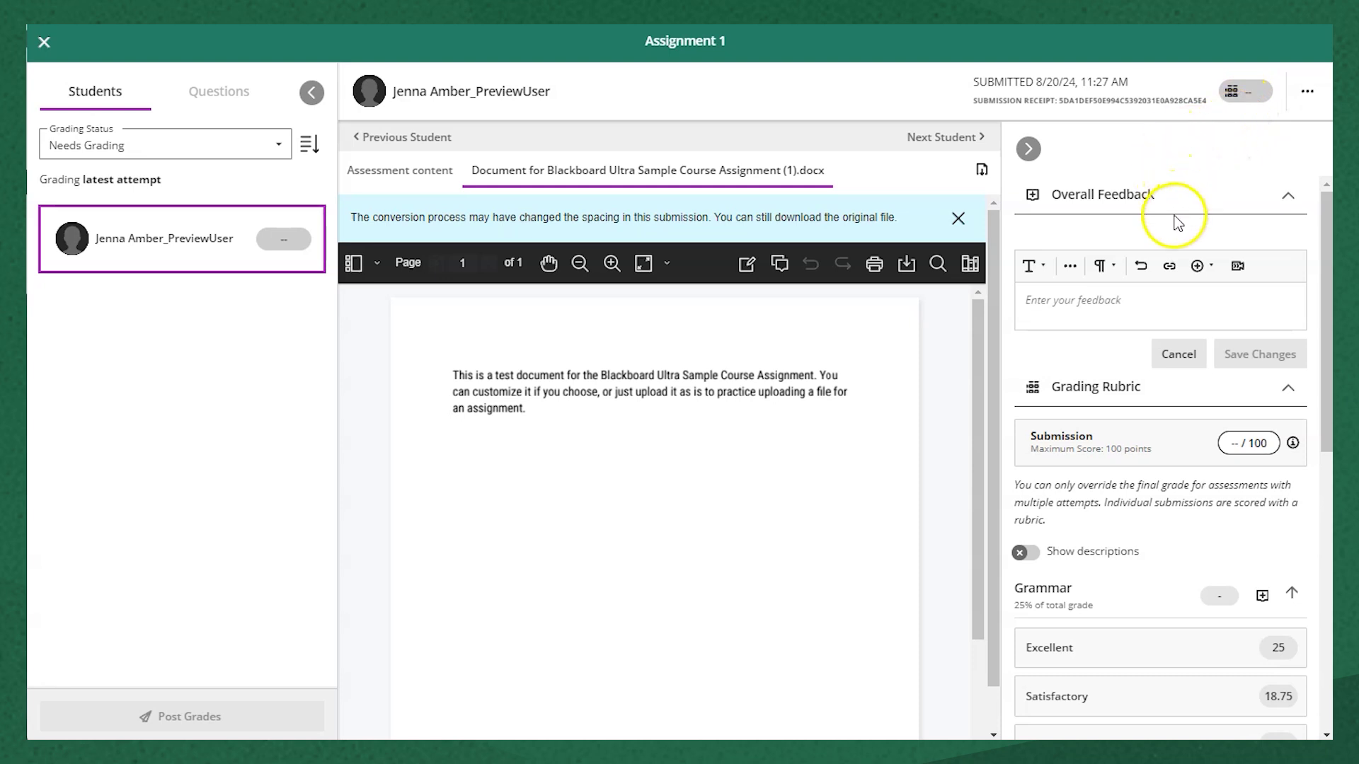
{"action": "scroll", "coordinate": [1174, 218], "scroll_direction": "down", "scroll_amount": 3}
{"action": "left_click", "coordinate": [1100, 480]}
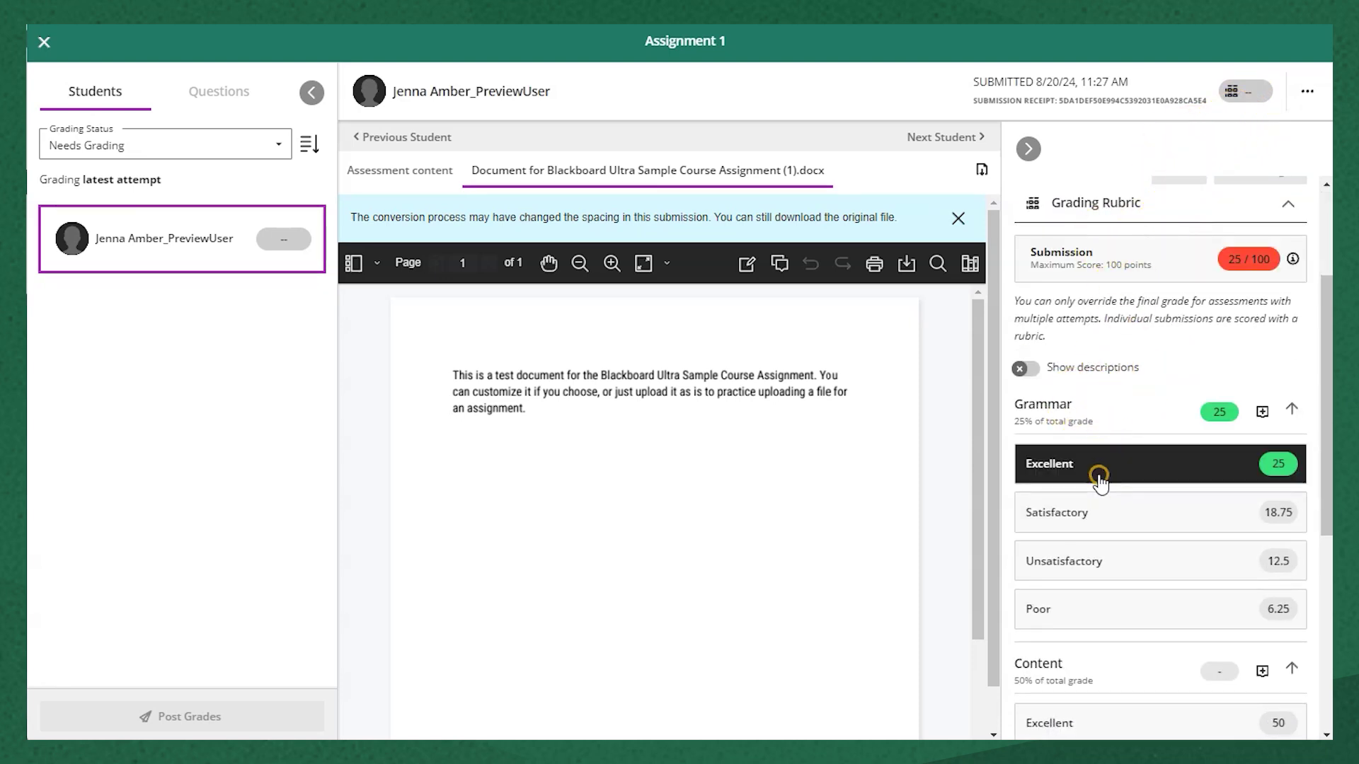
{"action": "left_click", "coordinate": [1101, 357]}
{"action": "left_click", "coordinate": [1104, 581]}
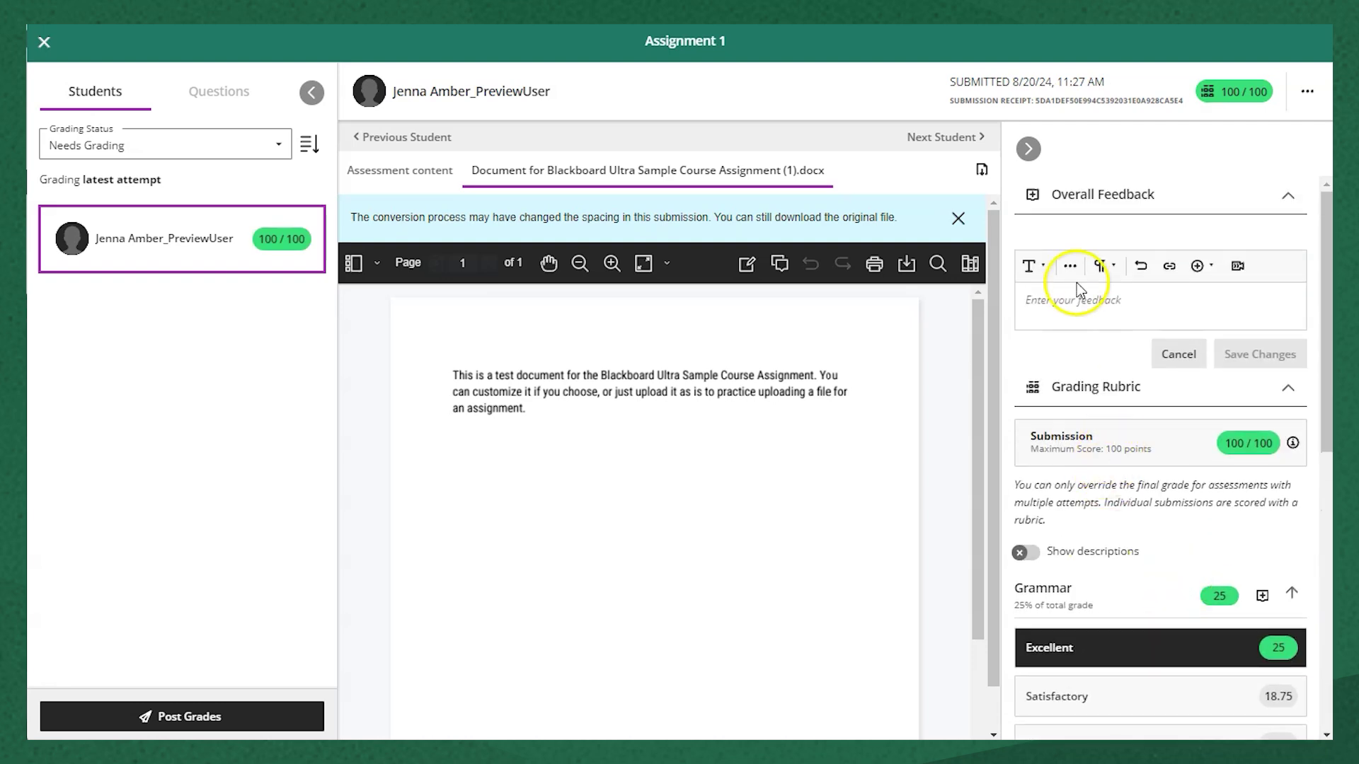
Add the feedback 'Here's some individual feedback - great job!' and collapse the feedback and rubric sections.
{"action": "left_click", "coordinate": [1079, 312]}
{"action": "type", "text": "Her"}
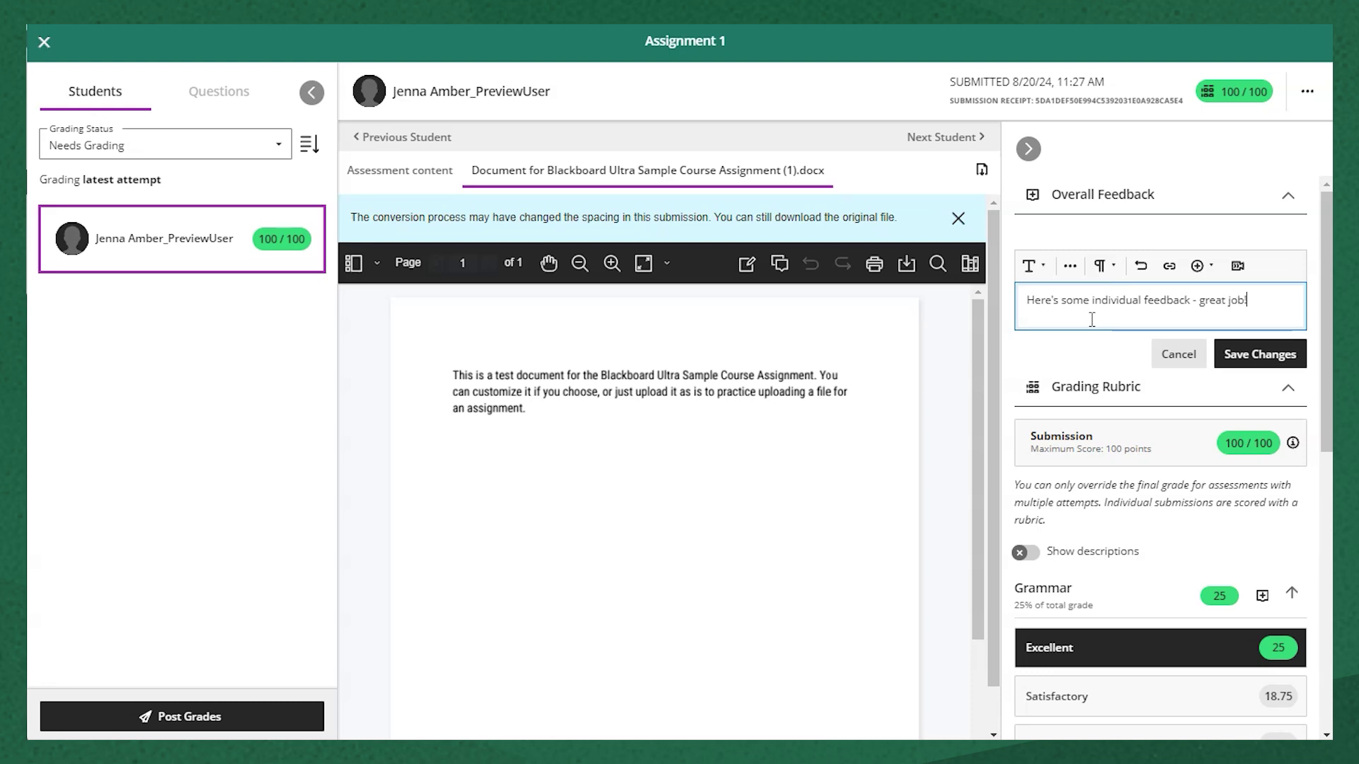
{"action": "left_click", "coordinate": [1238, 265]}
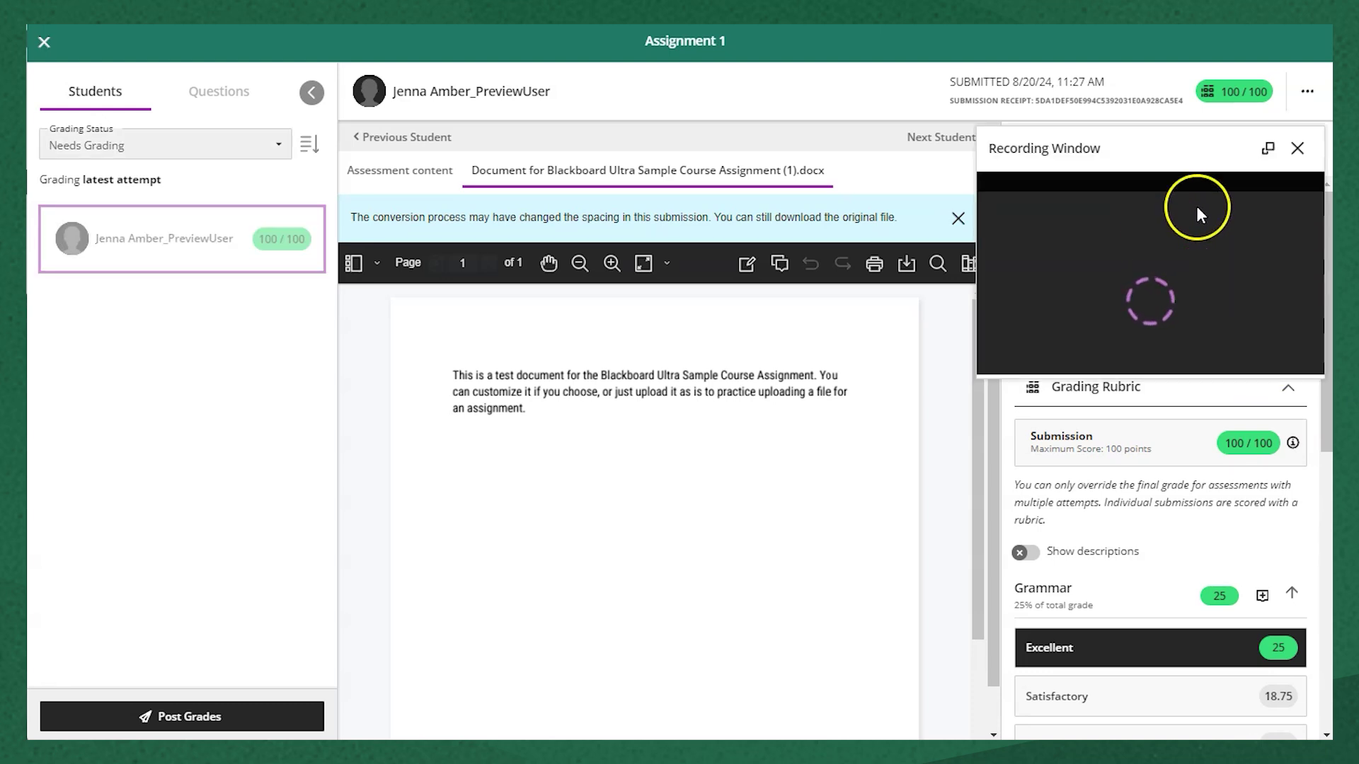
{"action": "left_click", "coordinate": [1298, 149]}
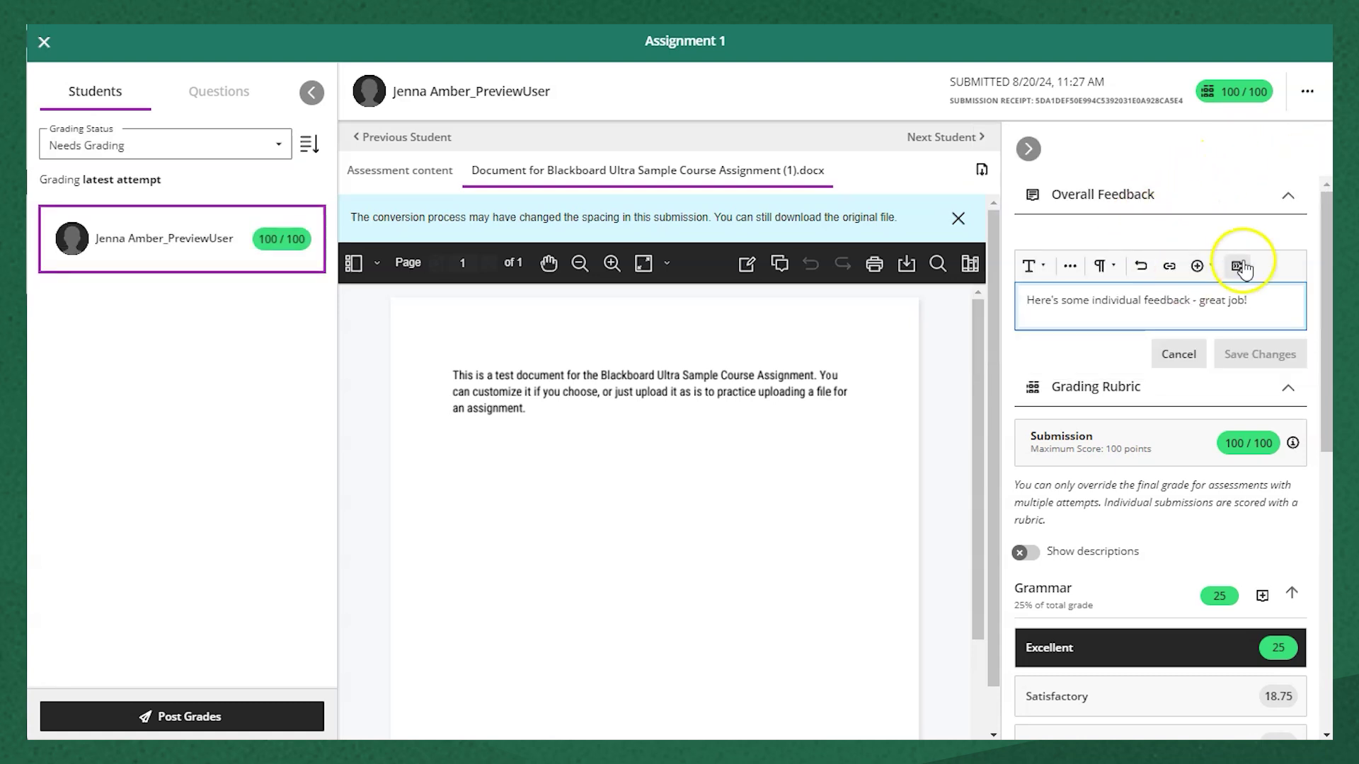
{"action": "left_click", "coordinate": [1288, 196]}
{"action": "left_click", "coordinate": [1288, 240]}
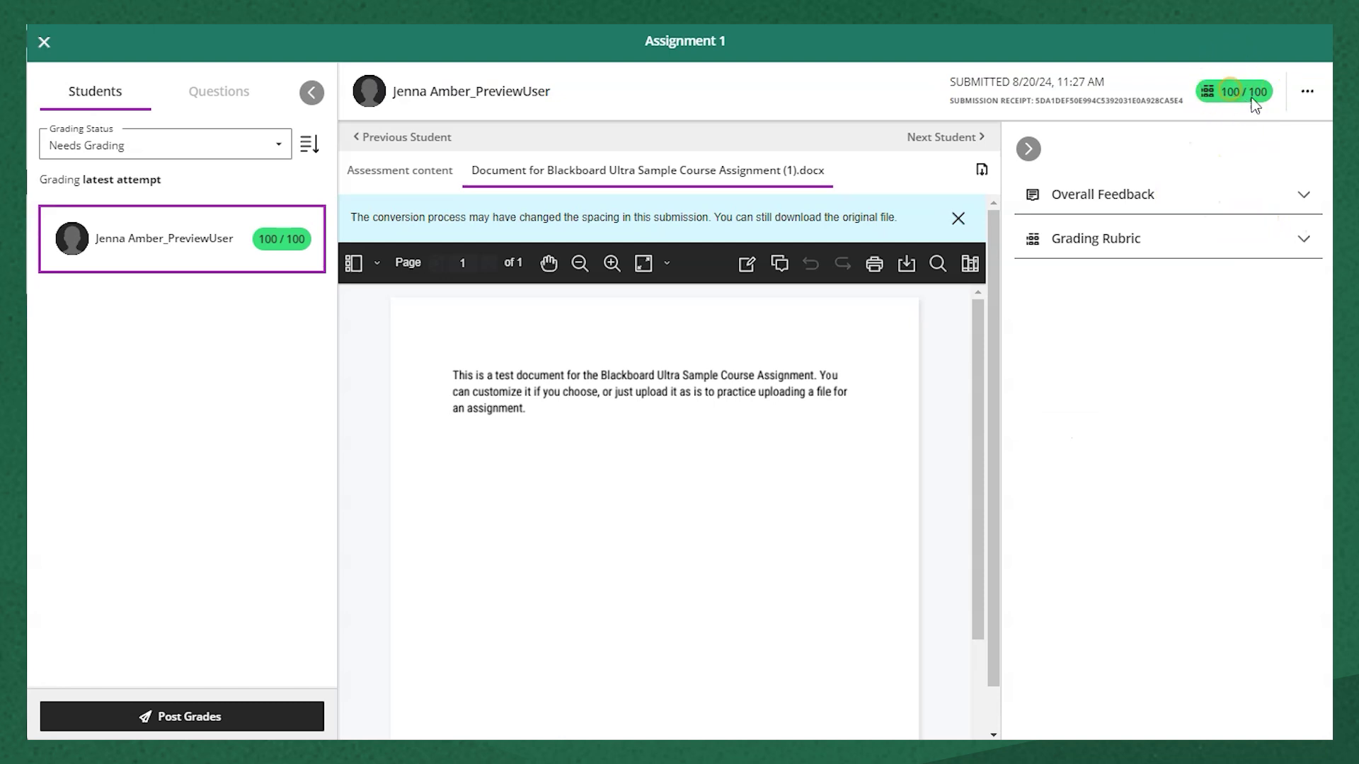
{"action": "left_click", "coordinate": [1308, 93]}
Post the Assignment 1 grade to students with Post All Grades.
{"action": "left_click", "coordinate": [43, 43]}
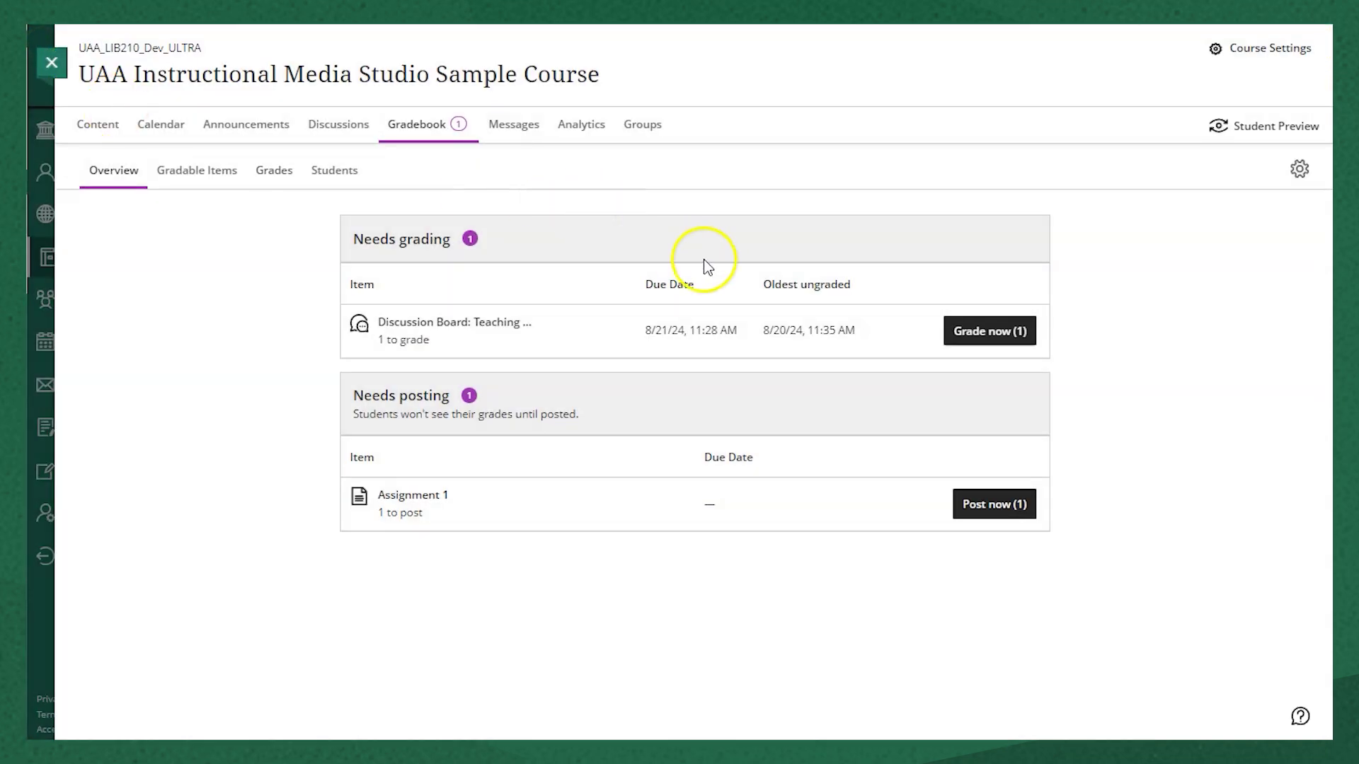
{"action": "left_click", "coordinate": [1008, 519]}
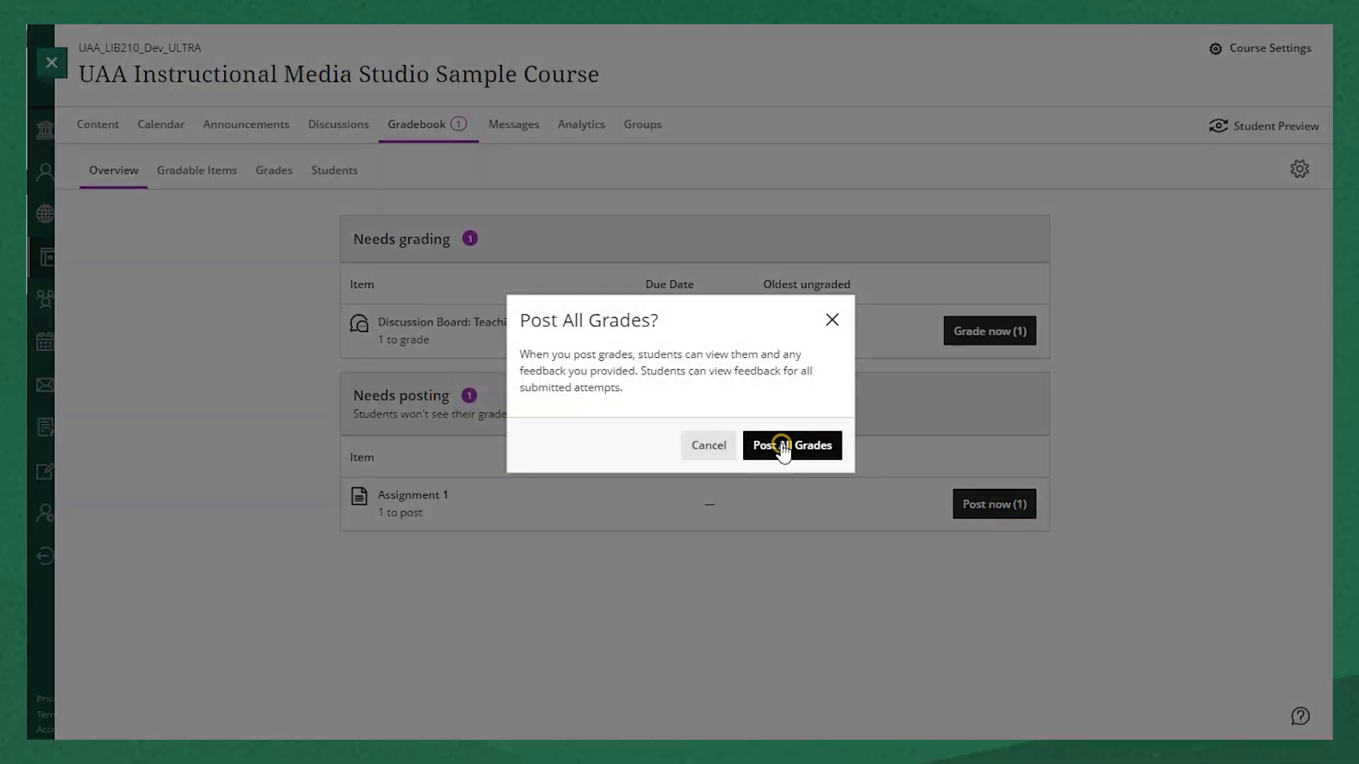
{"action": "left_click", "coordinate": [782, 446]}
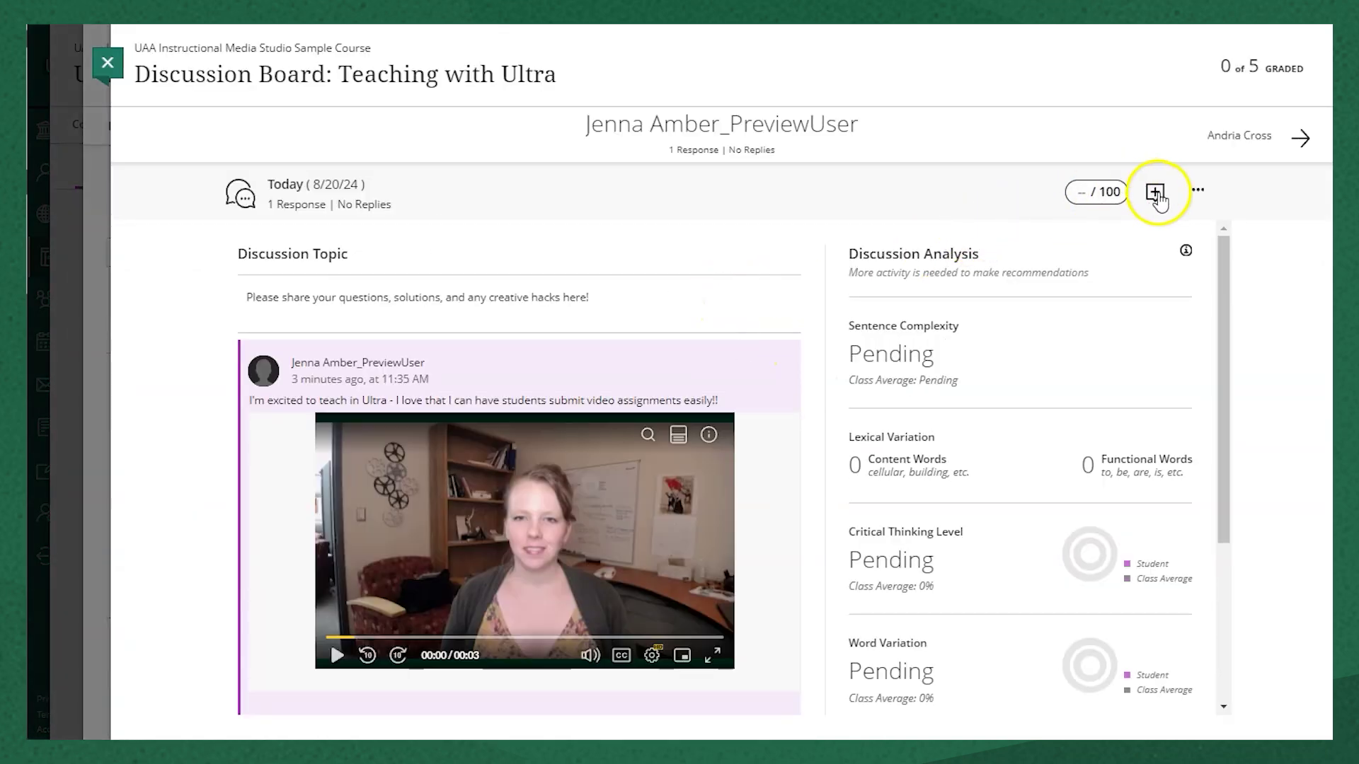
Grade the discussion response 80 and save feedback asking how students submit video assignments.
{"action": "left_click", "coordinate": [1090, 191]}
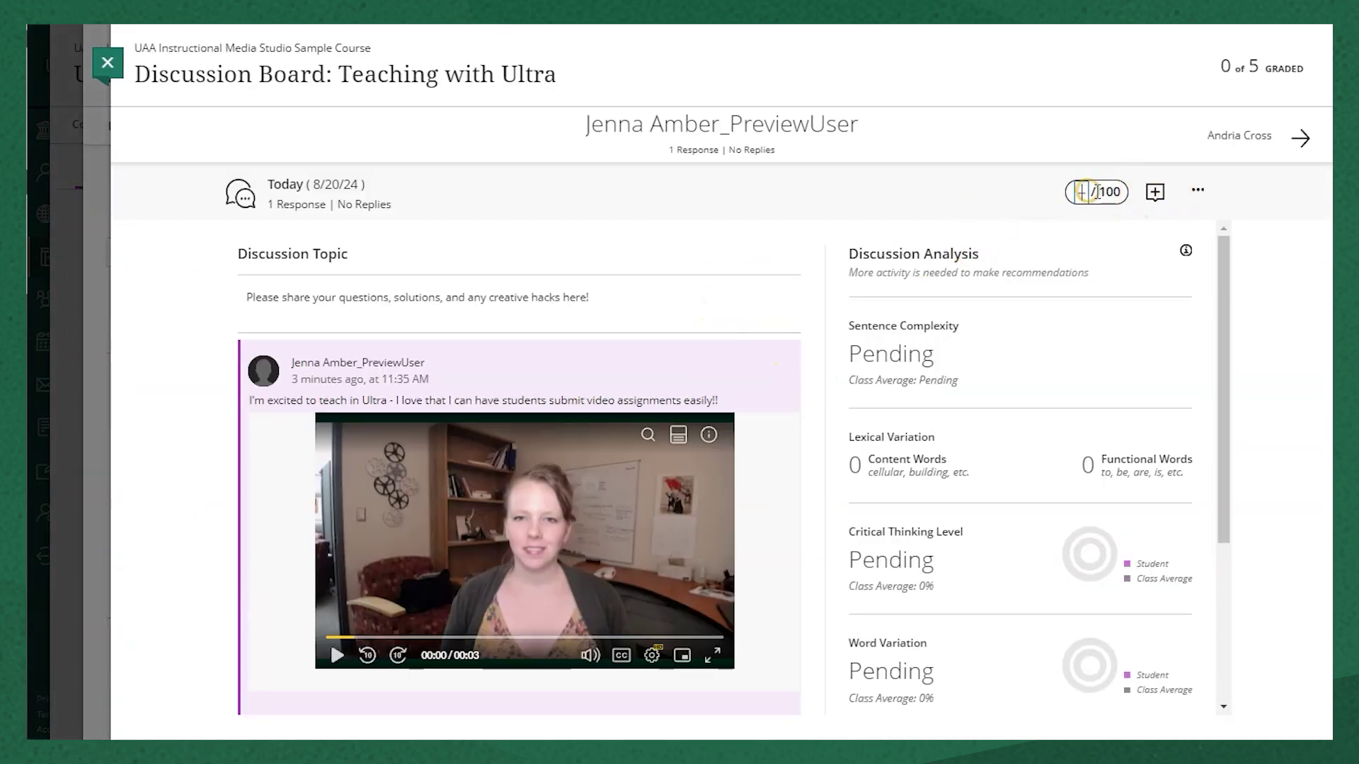
{"action": "left_click", "coordinate": [1155, 192]}
{"action": "left_click", "coordinate": [1133, 222]}
{"action": "type", "text": "I'd love"}
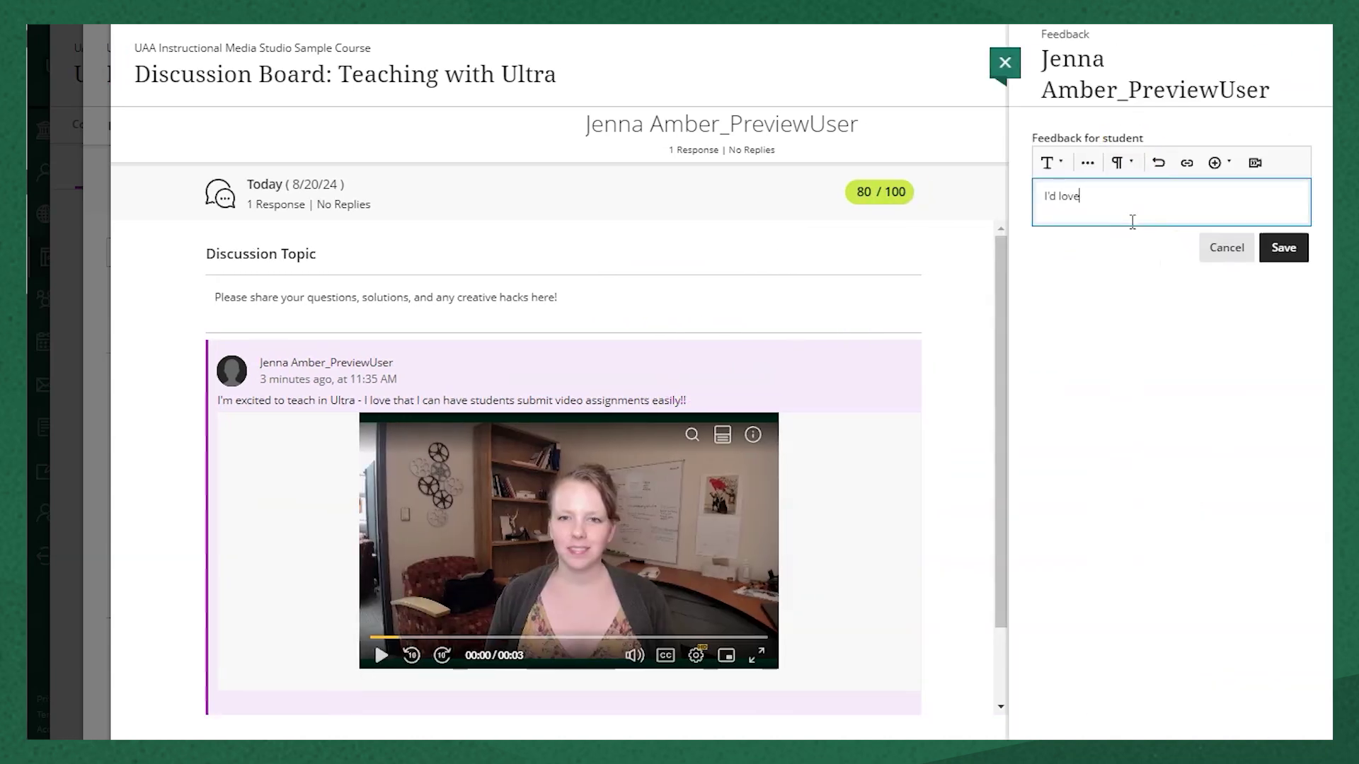
{"action": "type", "text": " to hear some practical ways a"}
{"action": "key", "text": "BackSpace"}
{"action": "type", "text": "s about how you're having students sub"}
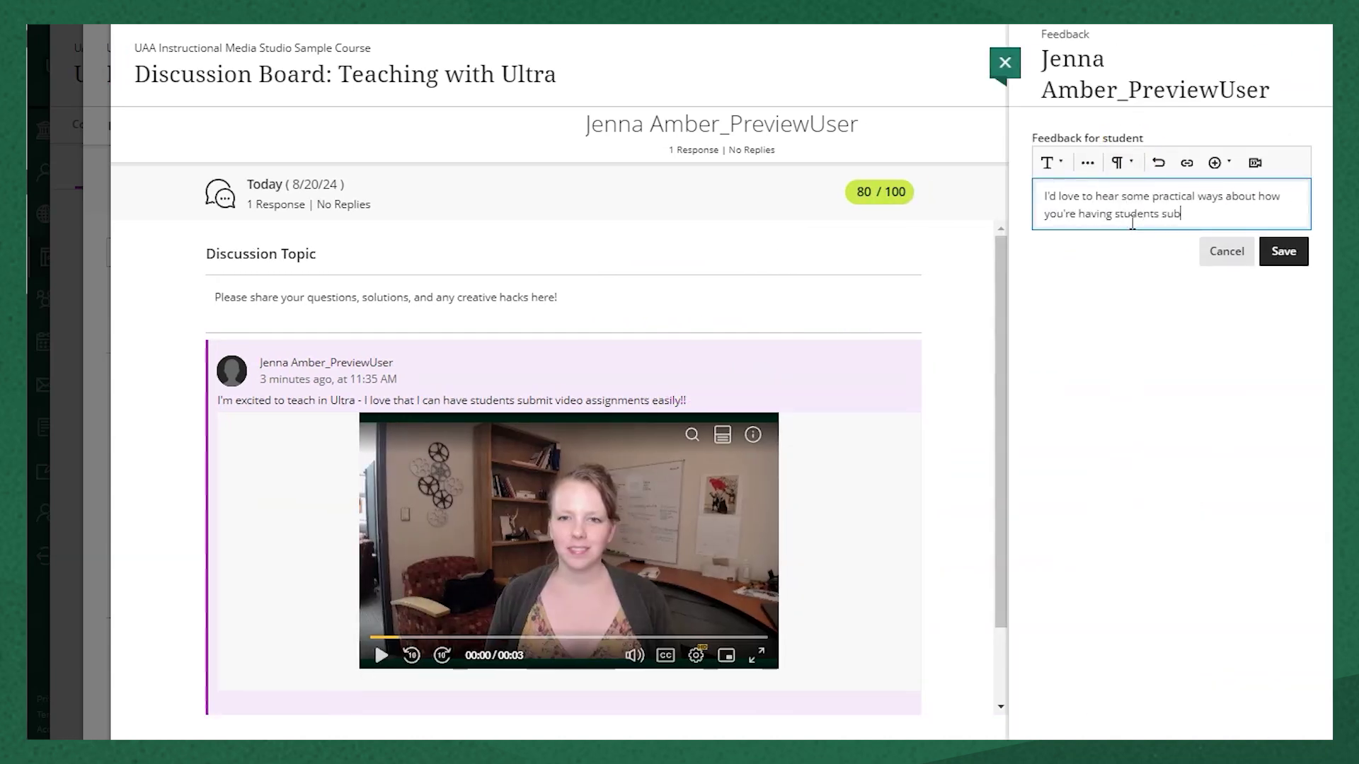
{"action": "type", "text": "mit video assignments."}
{"action": "left_click", "coordinate": [1282, 254]}
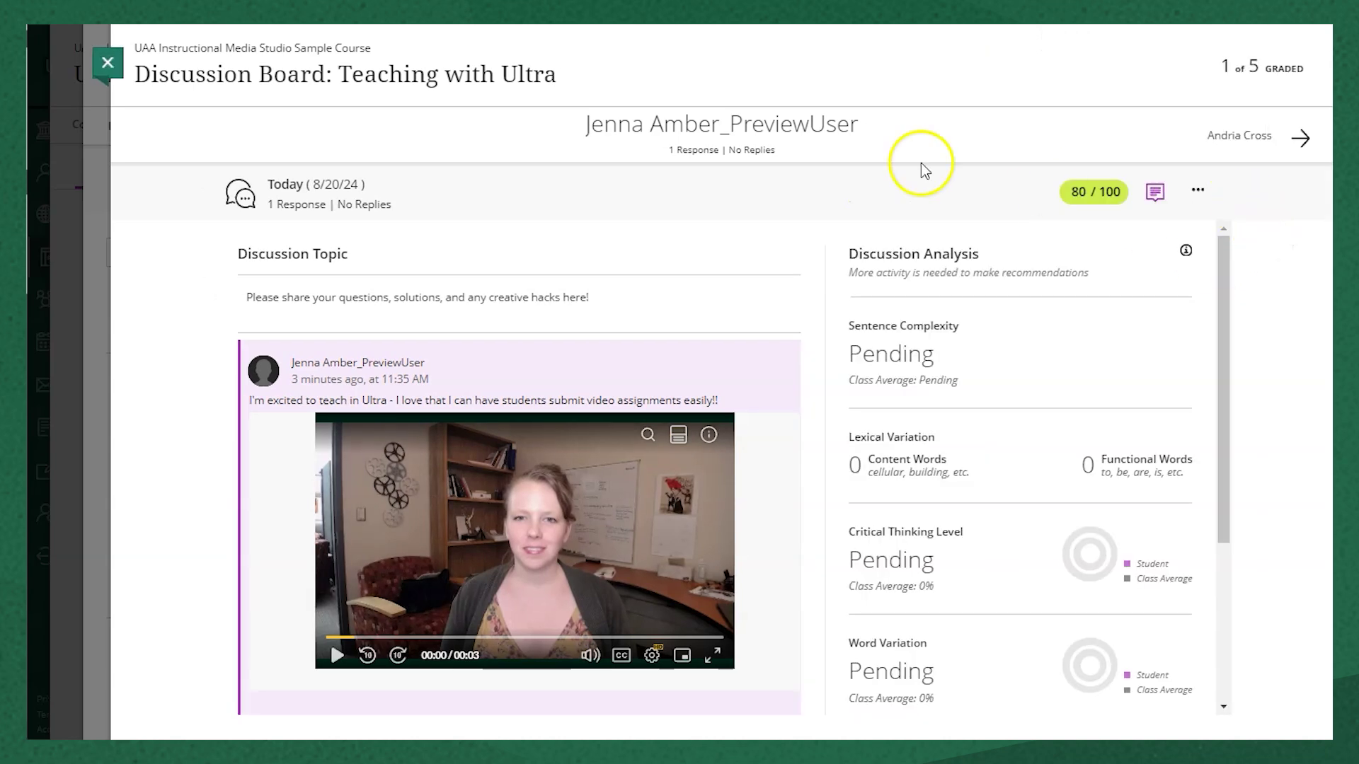
{"action": "left_click", "coordinate": [107, 63]}
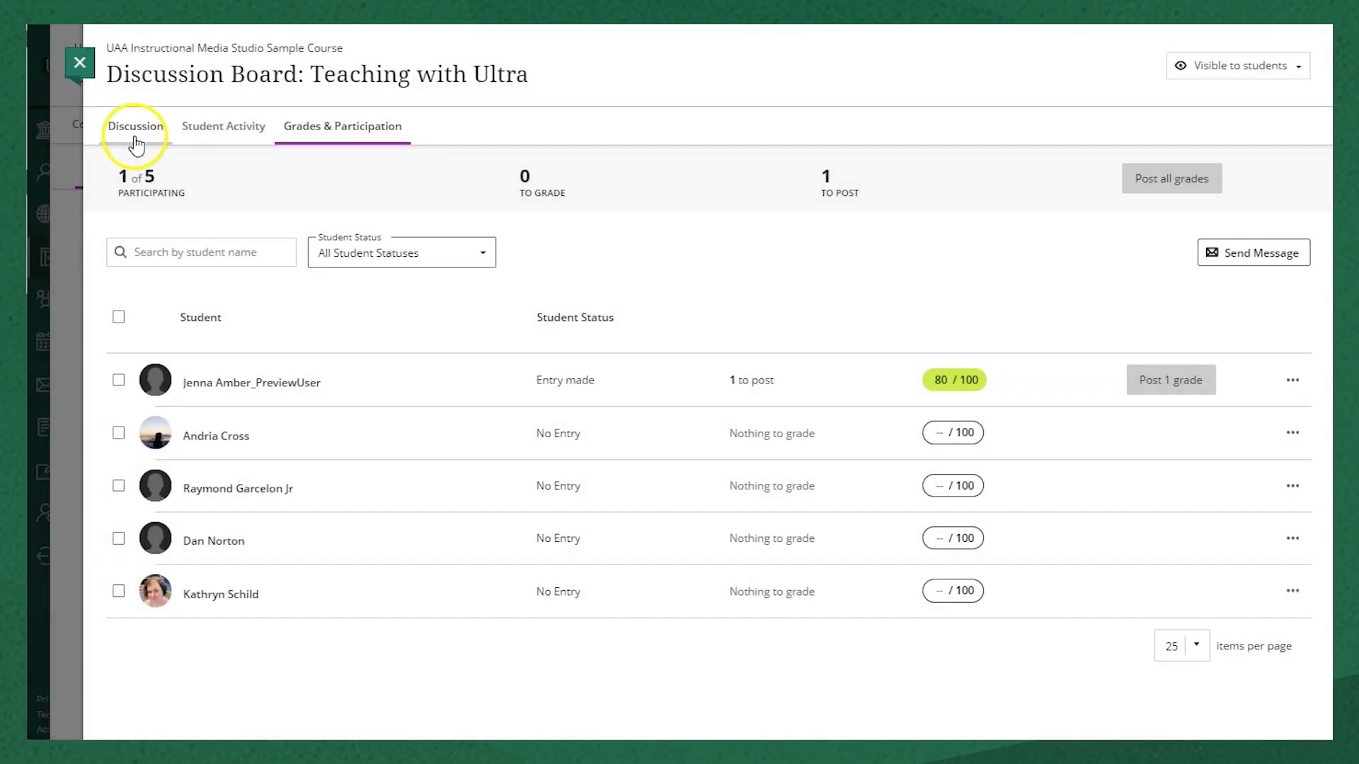
Return to the gradebook, cancel posting the discussion grade, and view Gradable Items then Grades.
{"action": "left_click", "coordinate": [82, 64]}
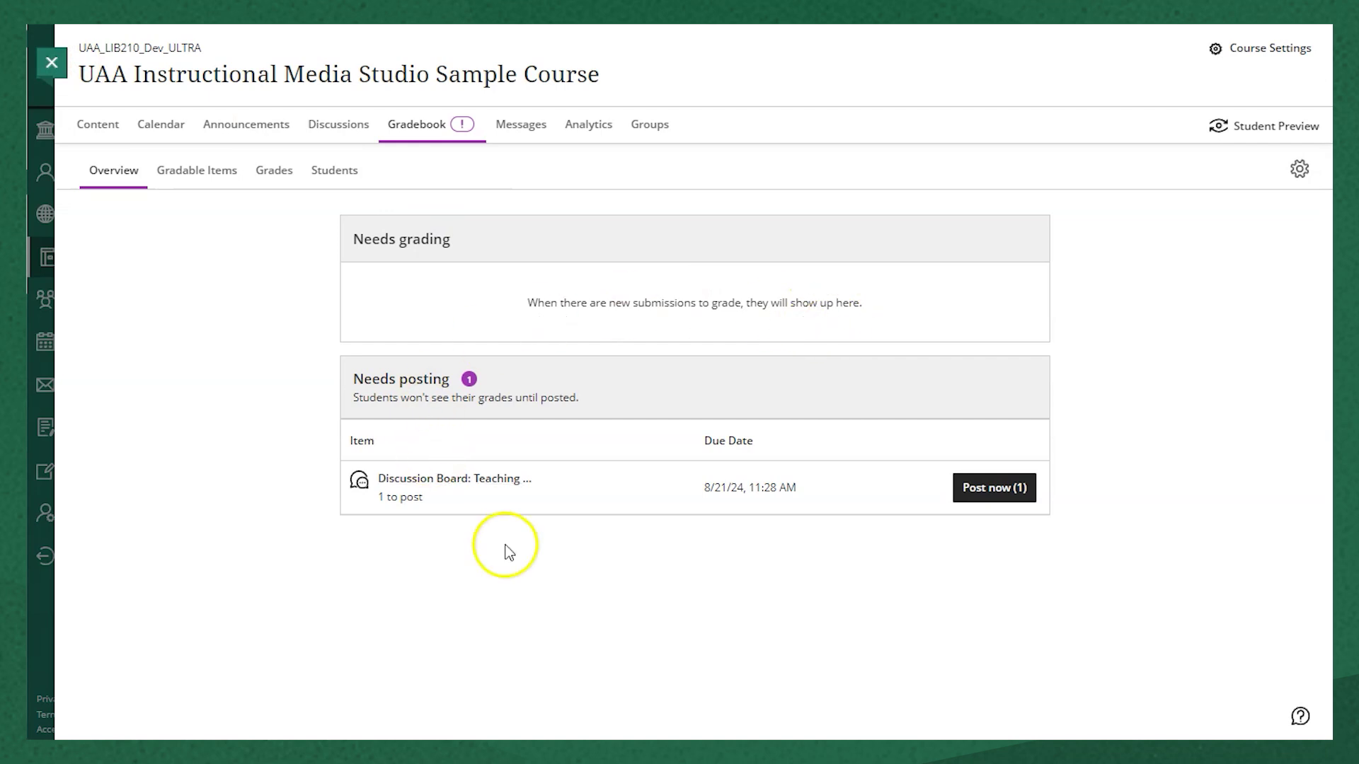
{"action": "left_click", "coordinate": [992, 490]}
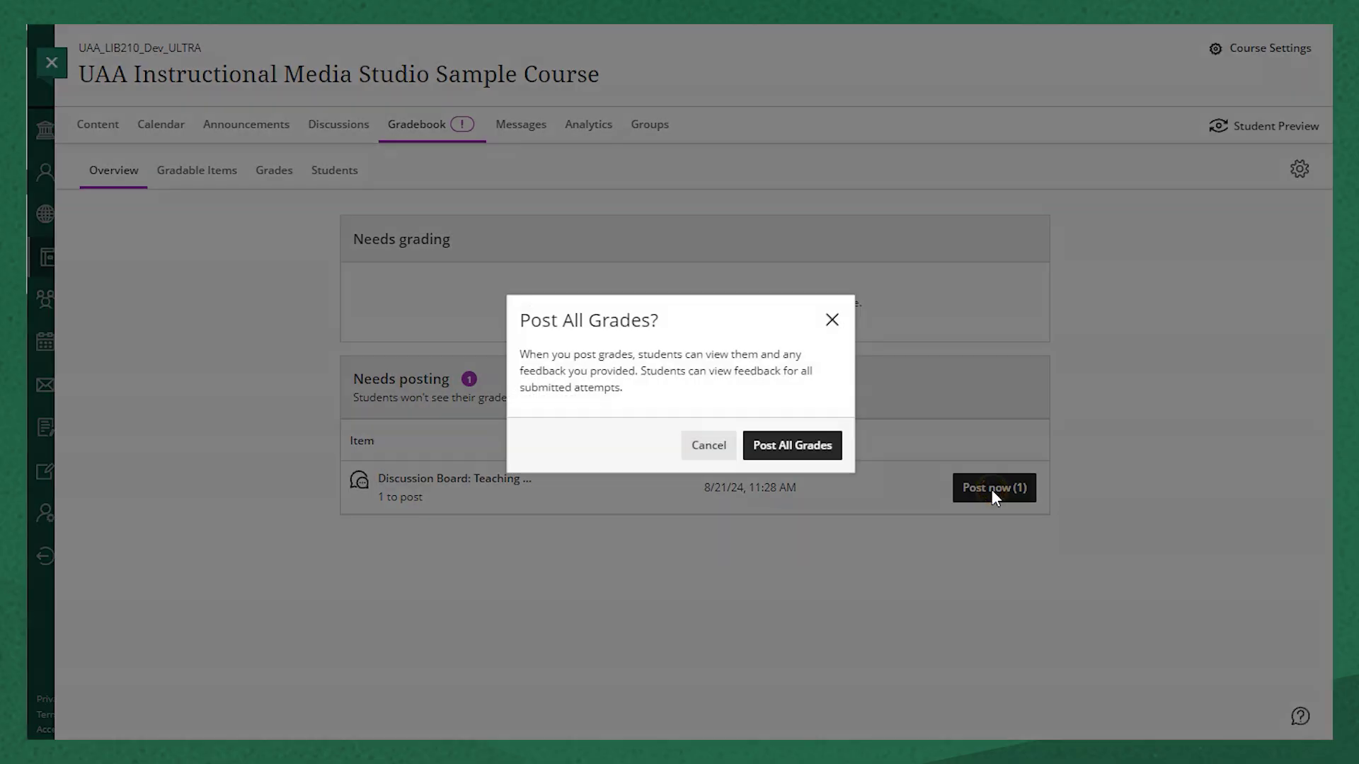
{"action": "left_click", "coordinate": [708, 445]}
{"action": "left_click", "coordinate": [192, 177]}
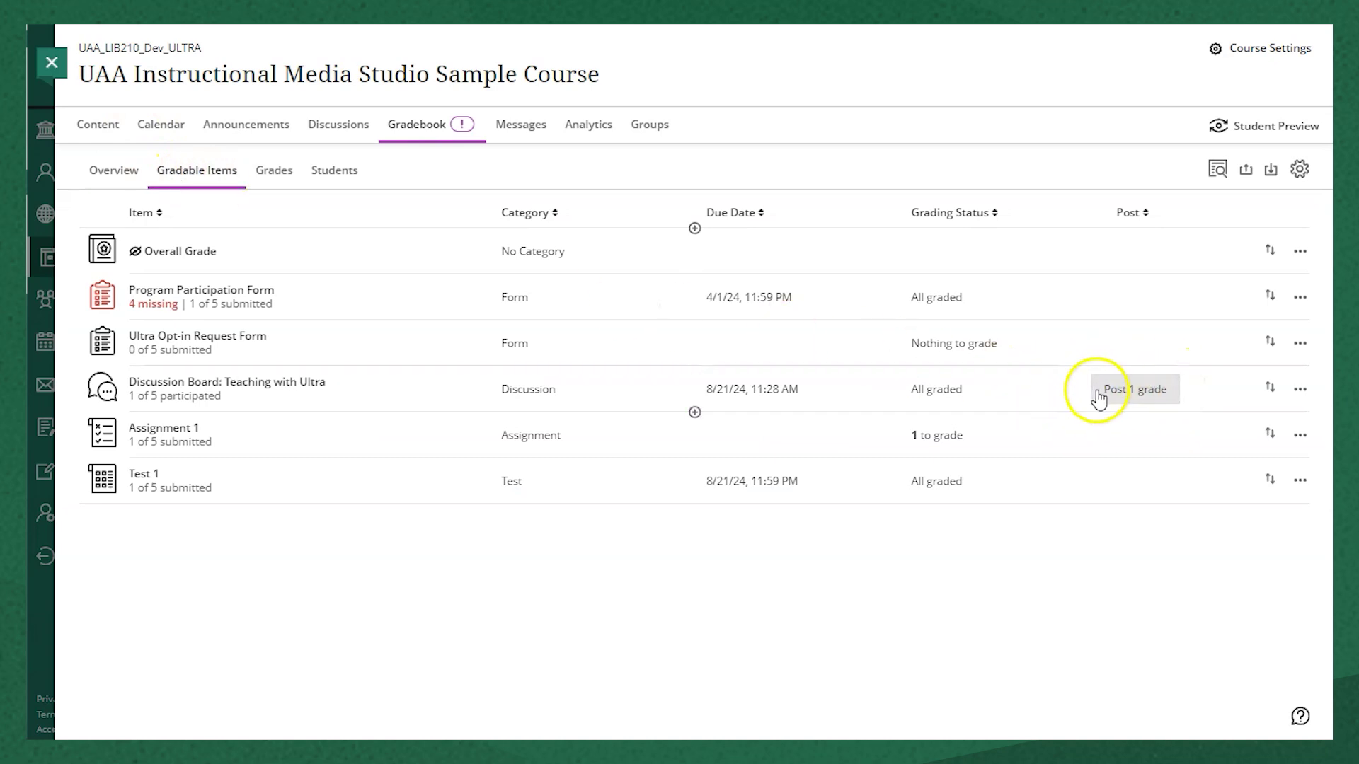
{"action": "left_click", "coordinate": [286, 177]}
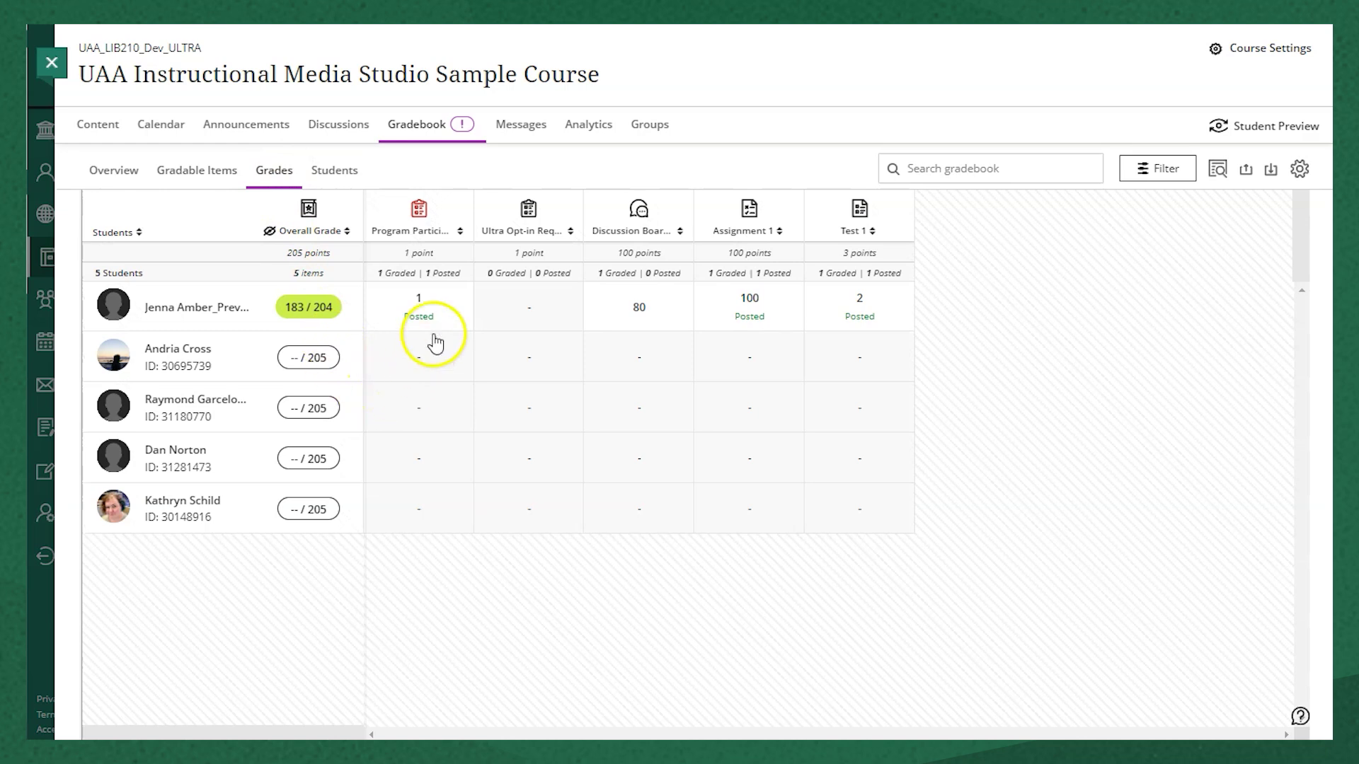
Check the student's Discussion Board grade menu, then return to the Overview.
{"action": "left_click", "coordinate": [644, 323]}
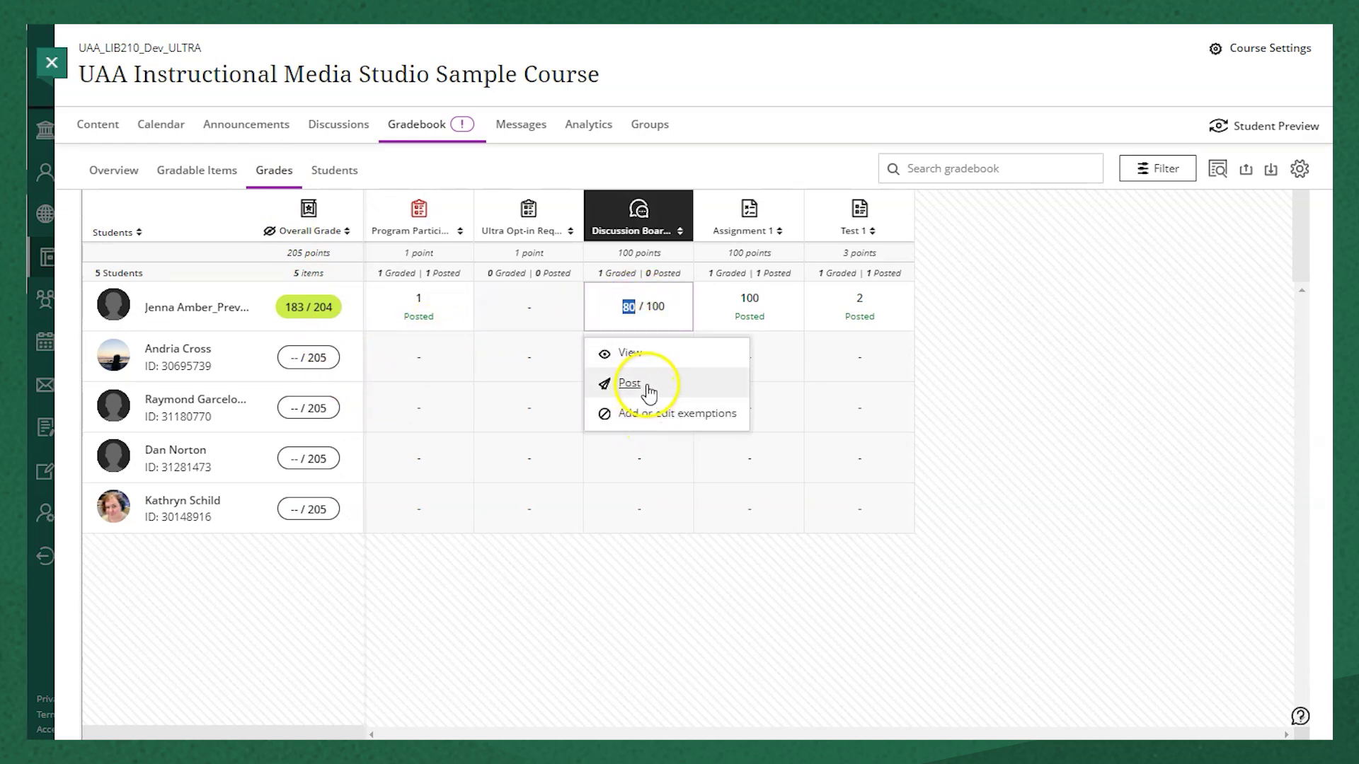
{"action": "left_click", "coordinate": [114, 172]}
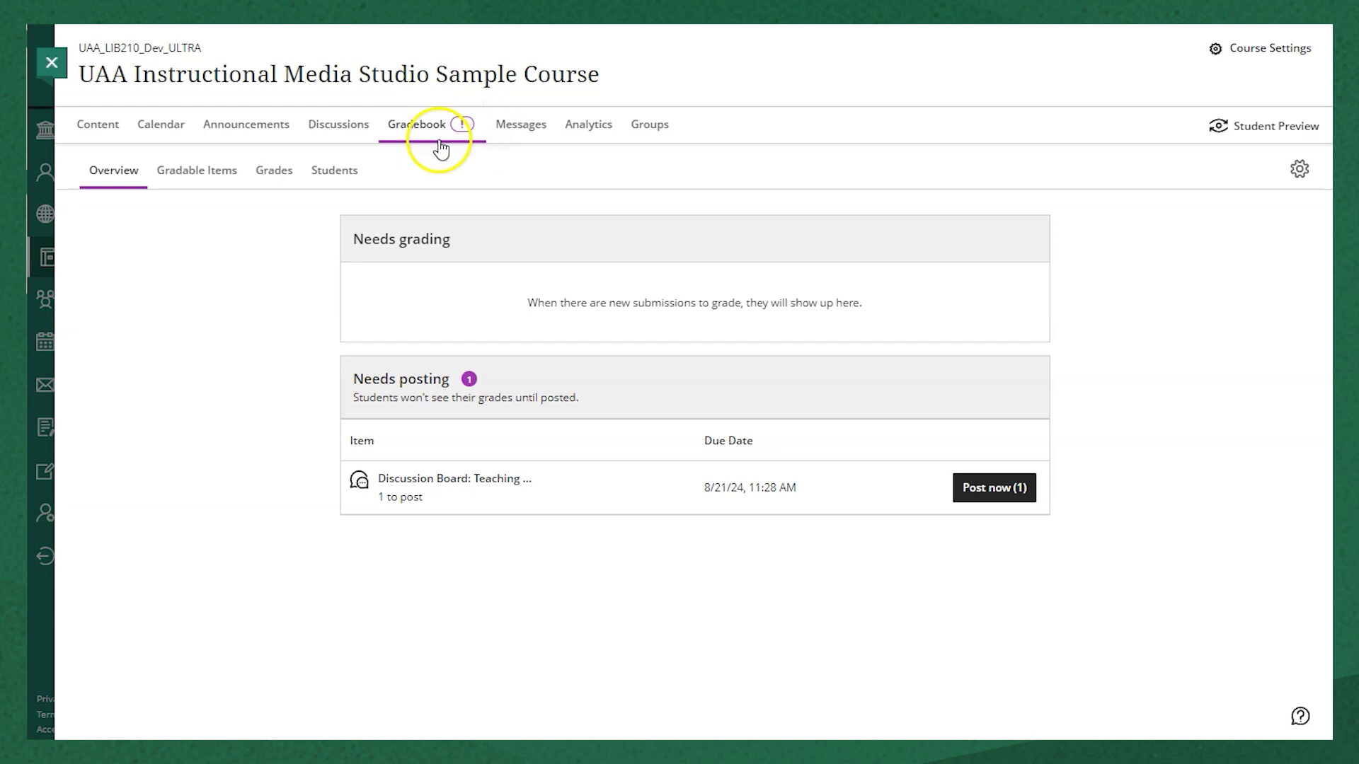
Post the discussion board's one pending grade with Post All Grades.
{"action": "left_click", "coordinate": [993, 488]}
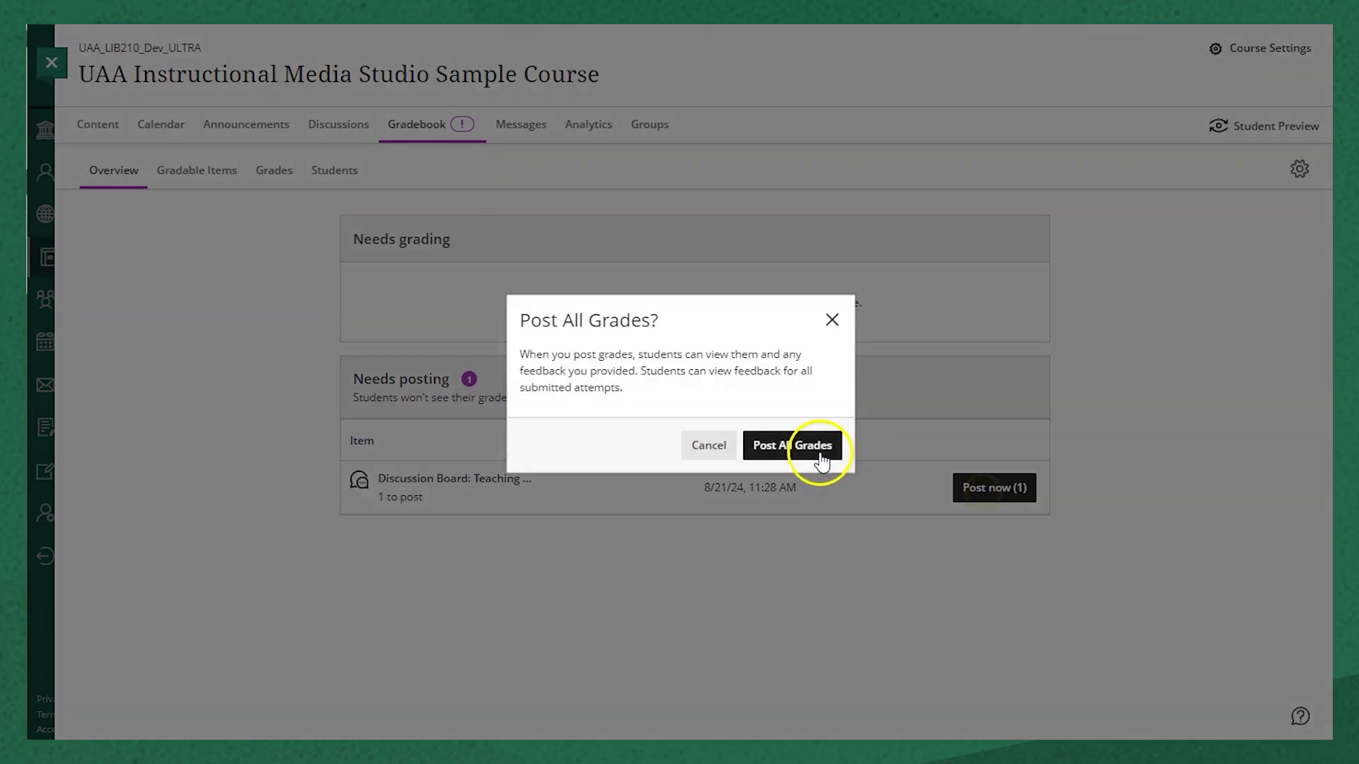
{"action": "left_click", "coordinate": [807, 446]}
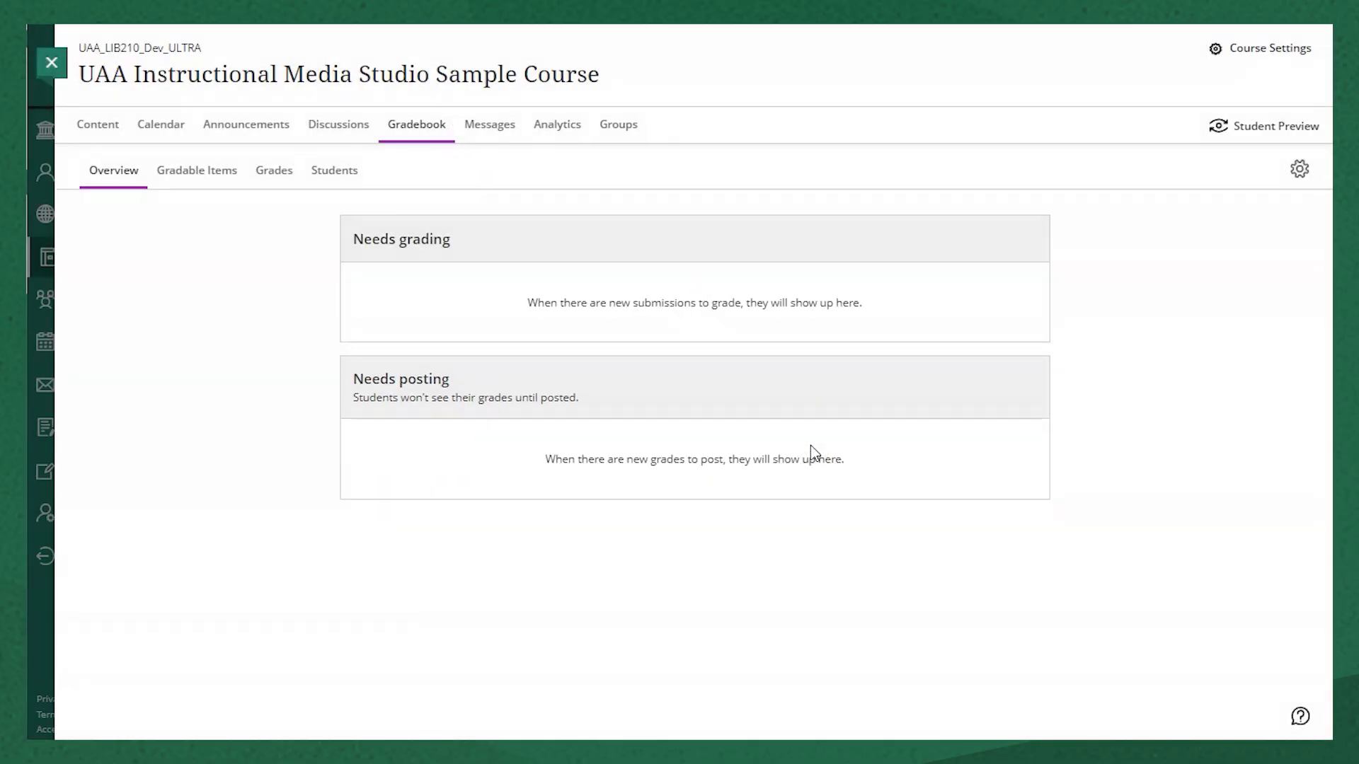